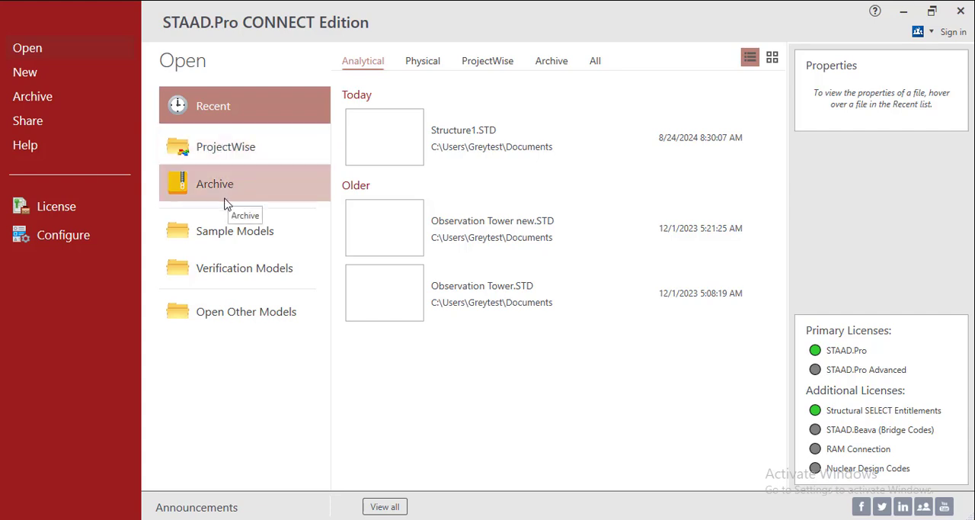
Look over the sample models folder and the recent files listed under the Physical, Analytical, ProjectWise, Archive and All categories
click(228, 241)
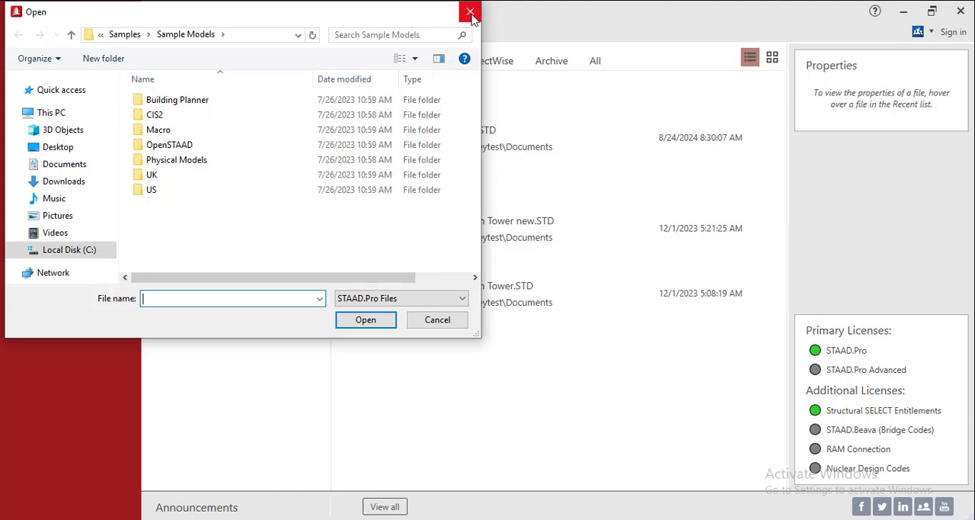
click(437, 318)
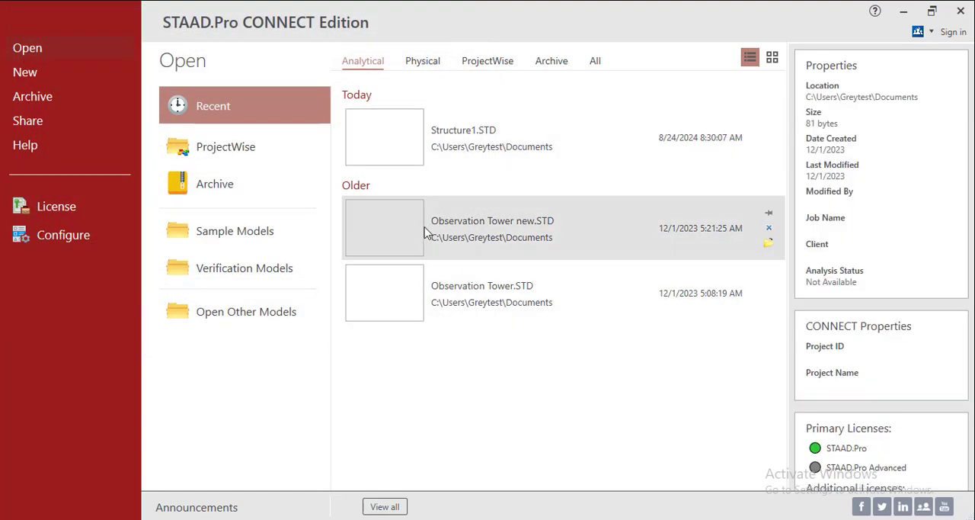
click(418, 68)
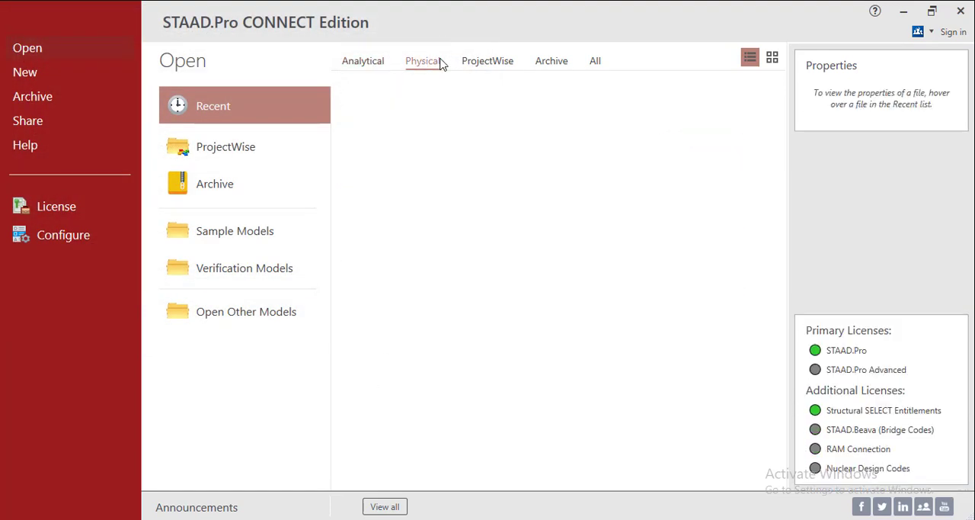
click(355, 61)
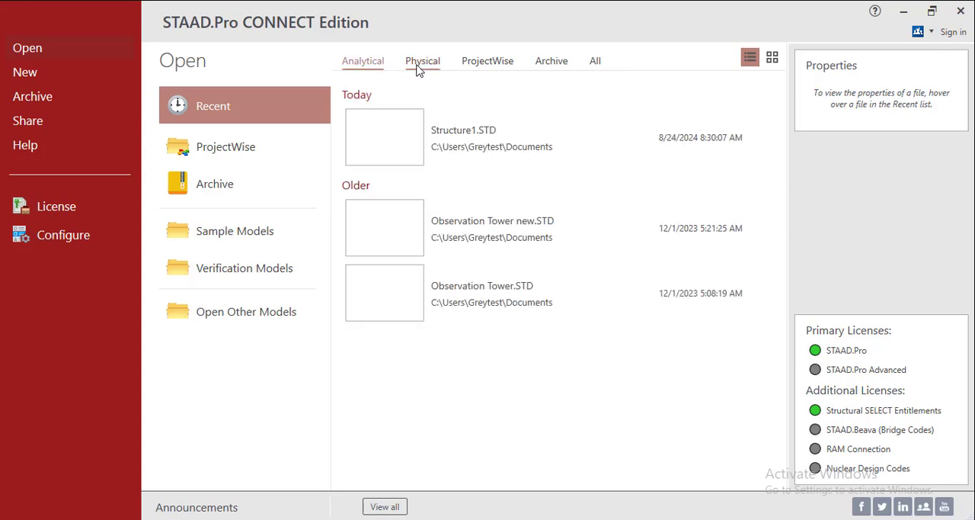
click(418, 70)
click(480, 67)
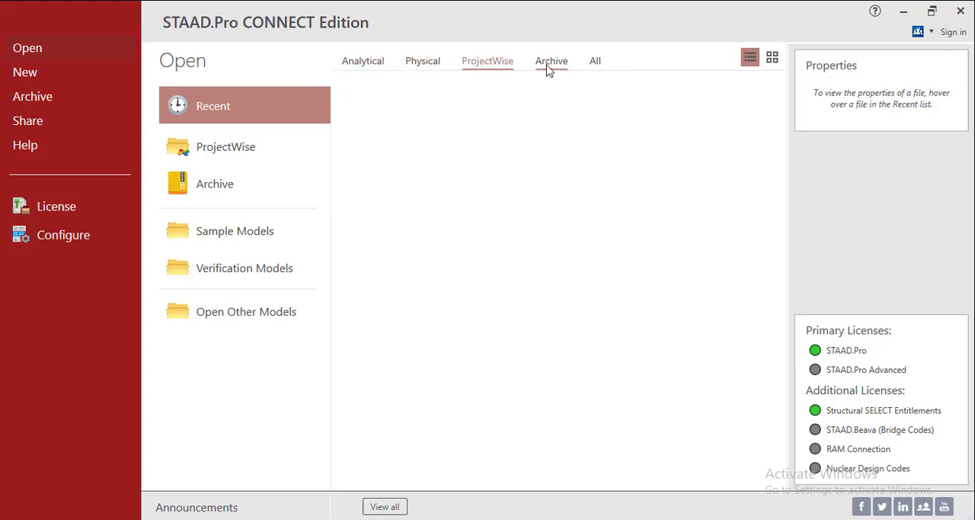
click(547, 67)
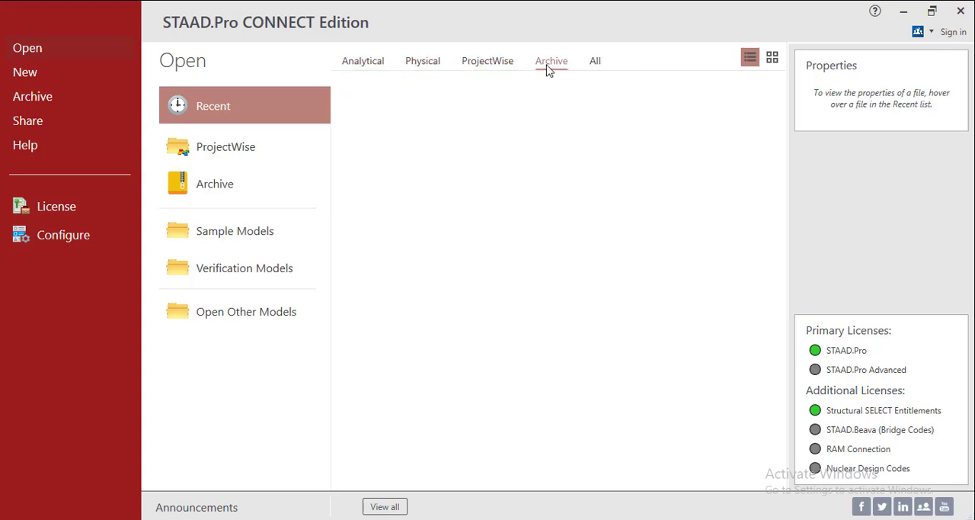
click(596, 69)
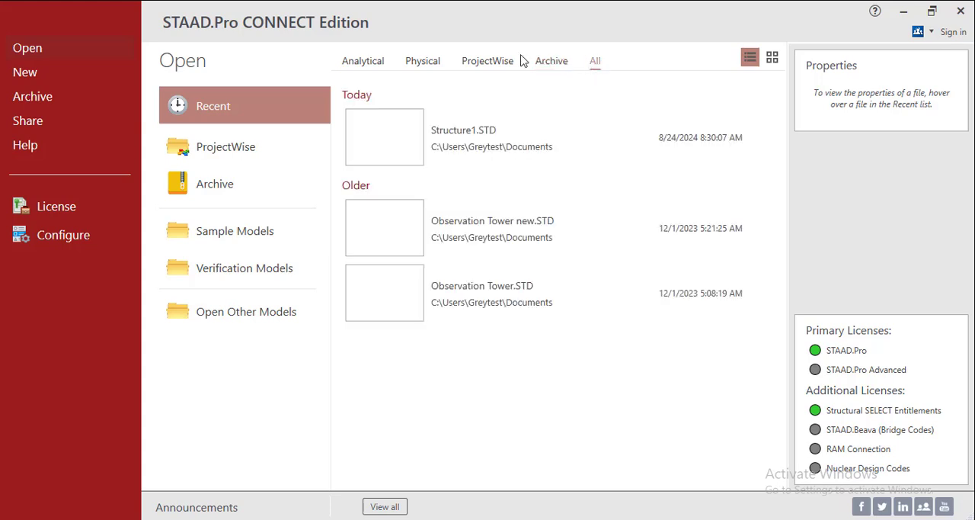
click(373, 66)
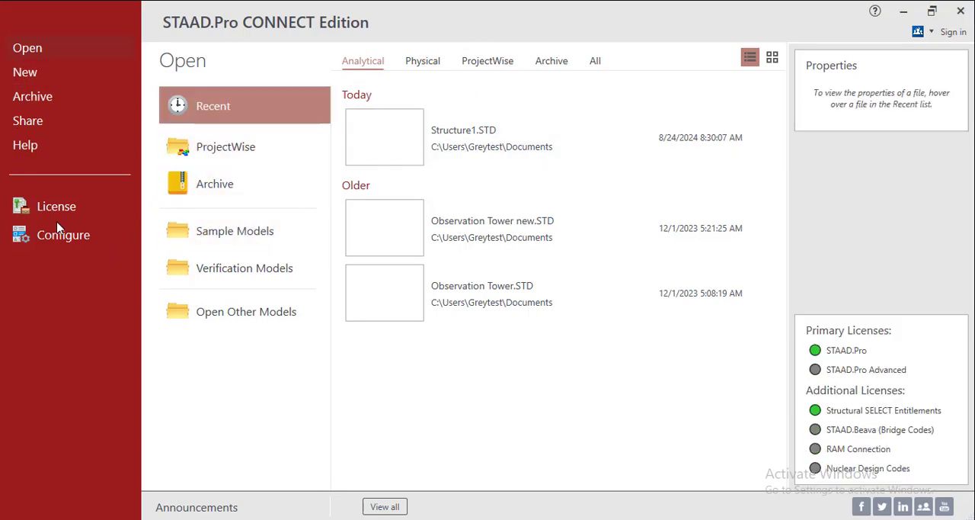
Open the application configuration, check the interface language choice, and set the base unit to Metric
click(50, 235)
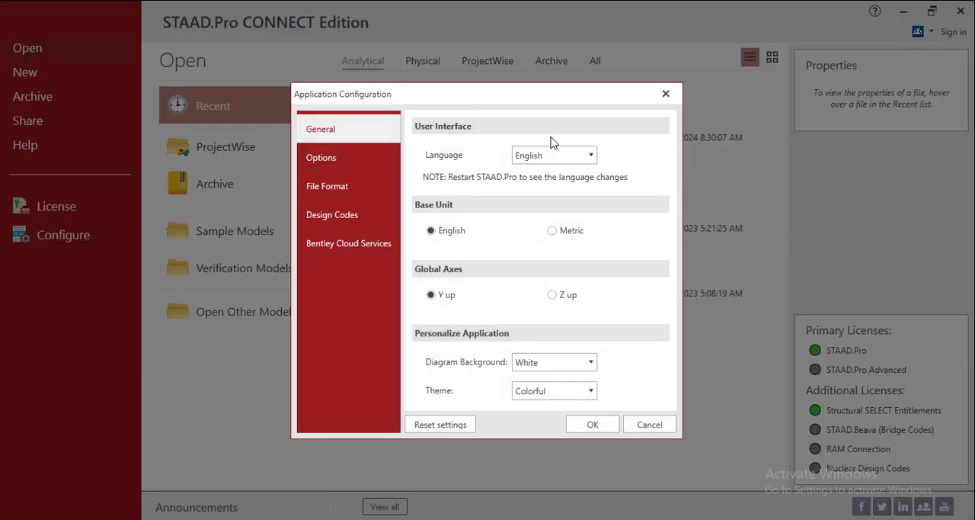
click(448, 230)
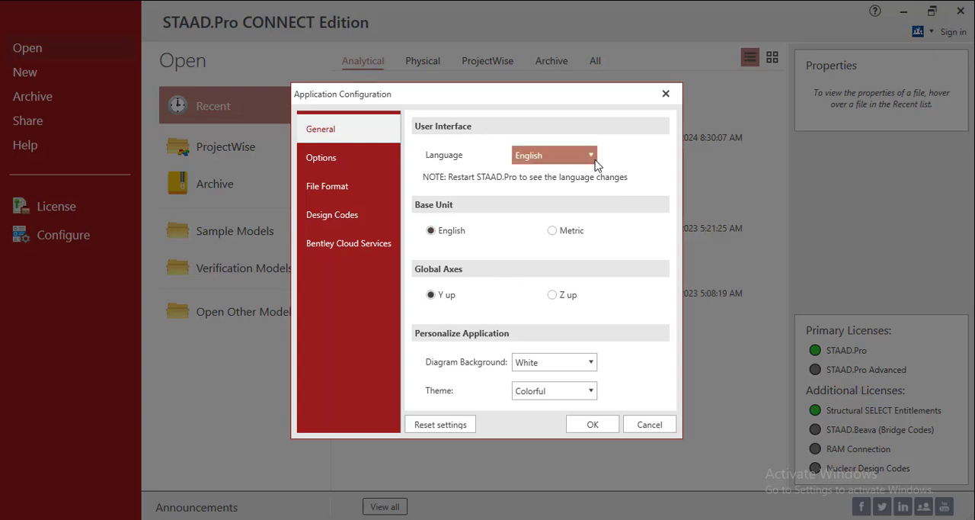
click(539, 156)
click(613, 163)
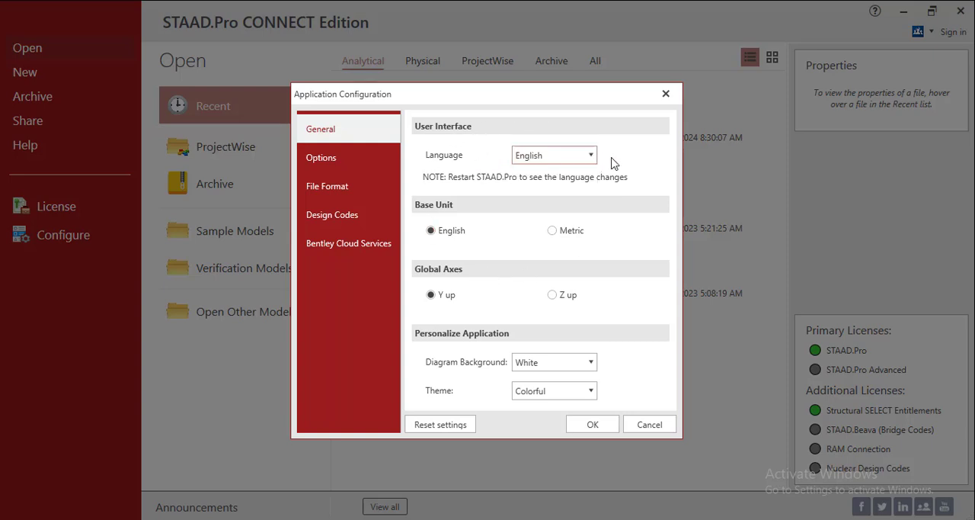
click(556, 233)
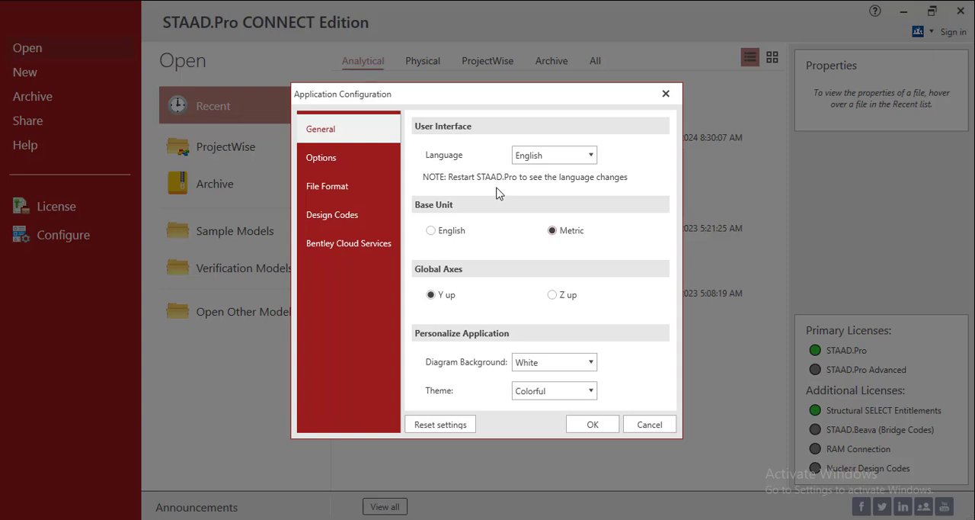
click(447, 230)
click(553, 230)
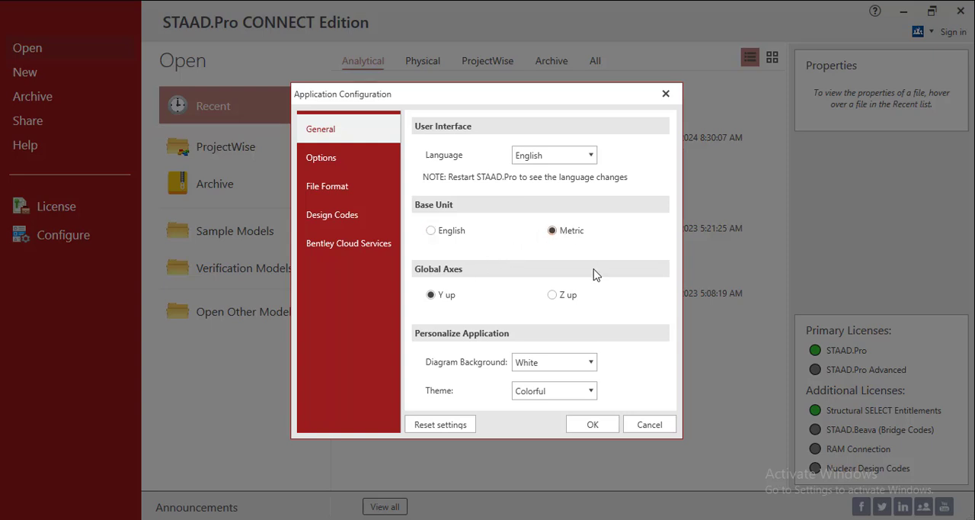
Choose White as the diagram background in the application configuration
click(592, 363)
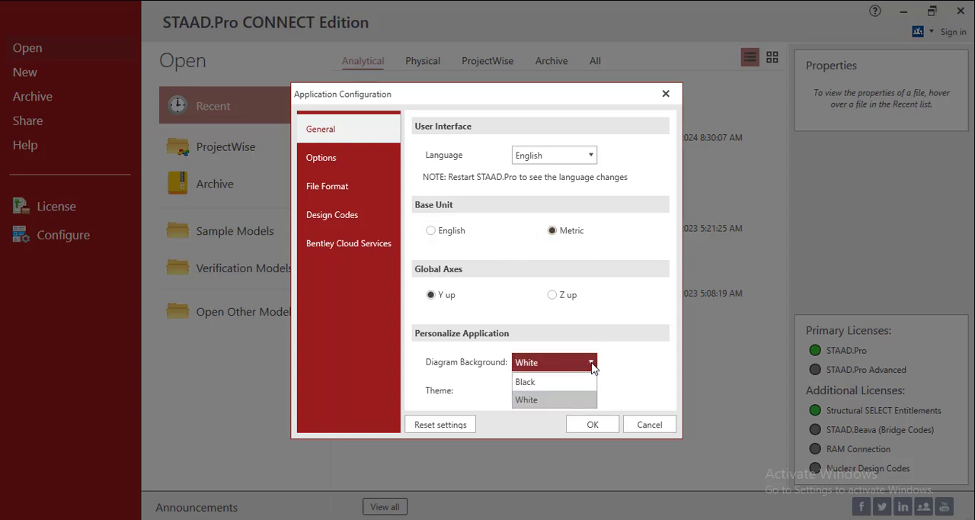
click(592, 367)
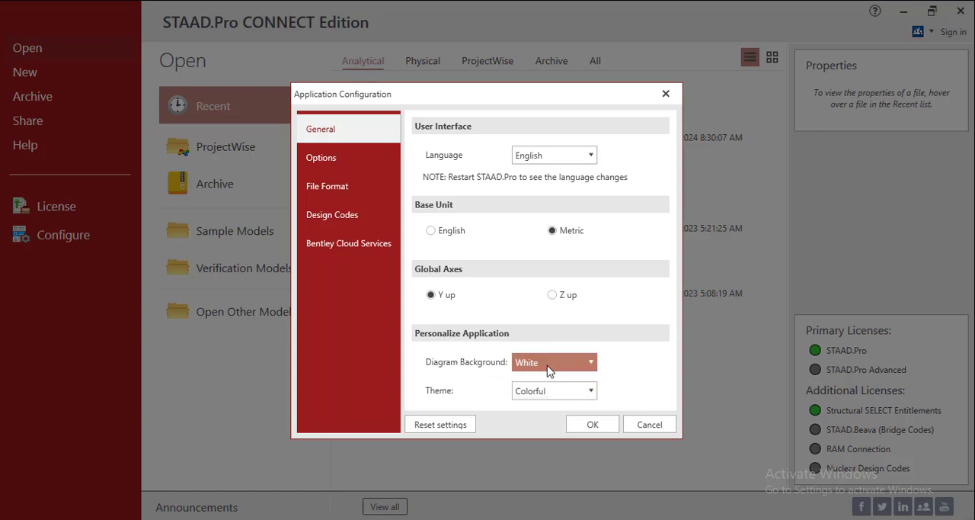
click(584, 368)
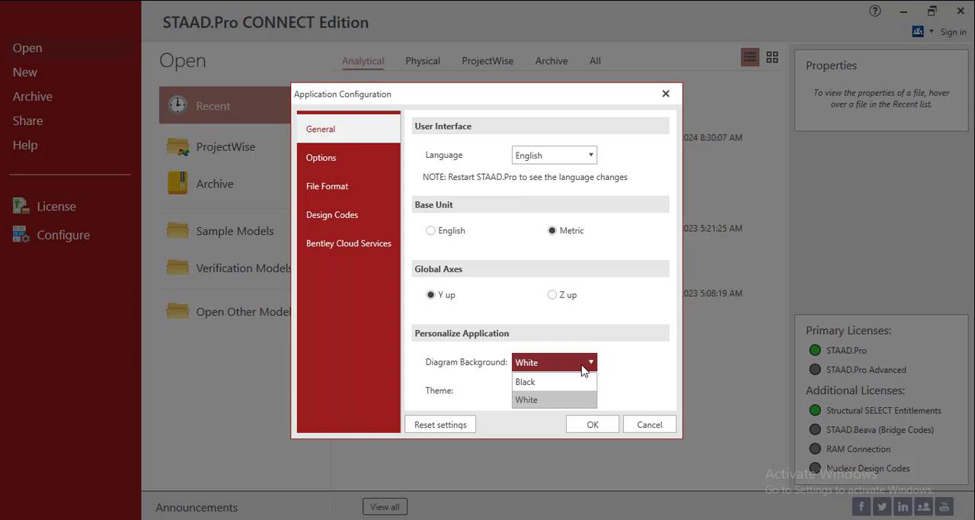
click(531, 401)
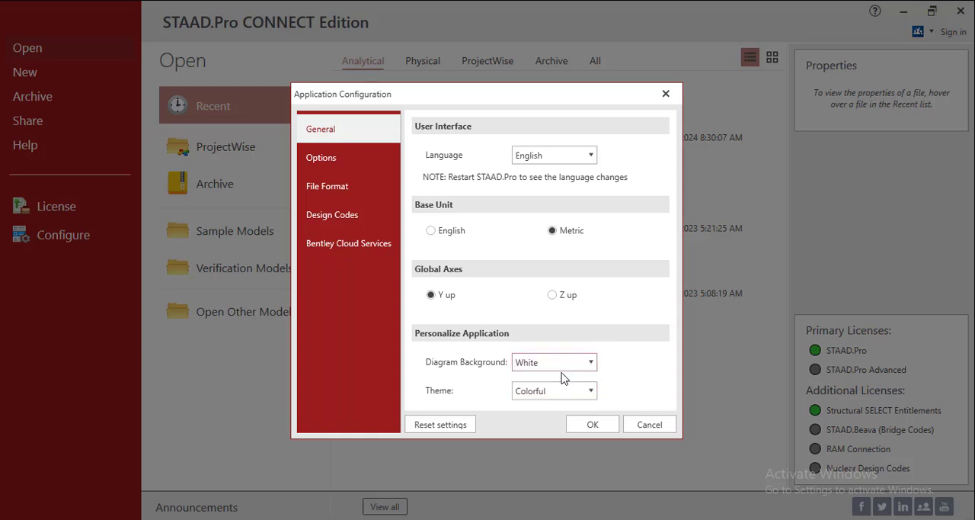
Set the application theme to Blue and apply the configuration
click(575, 393)
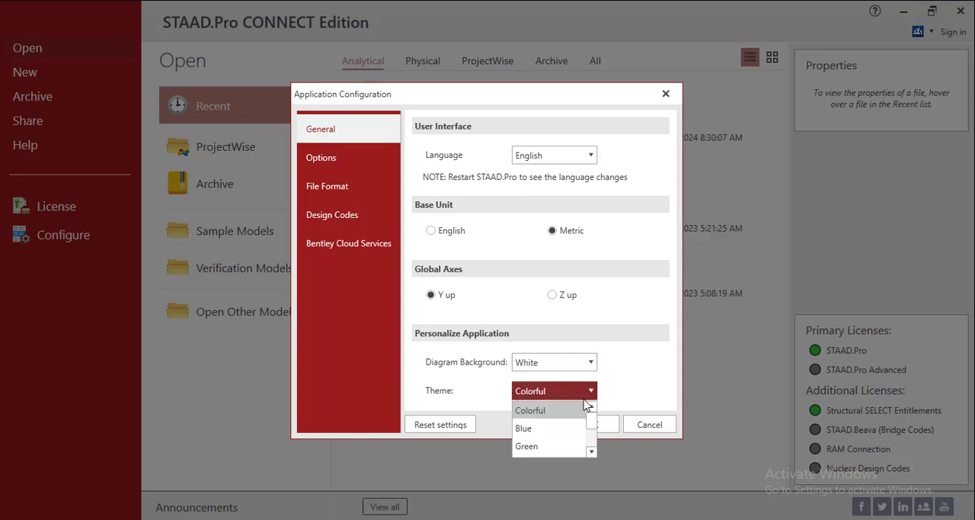
scroll(583, 441, down, 3)
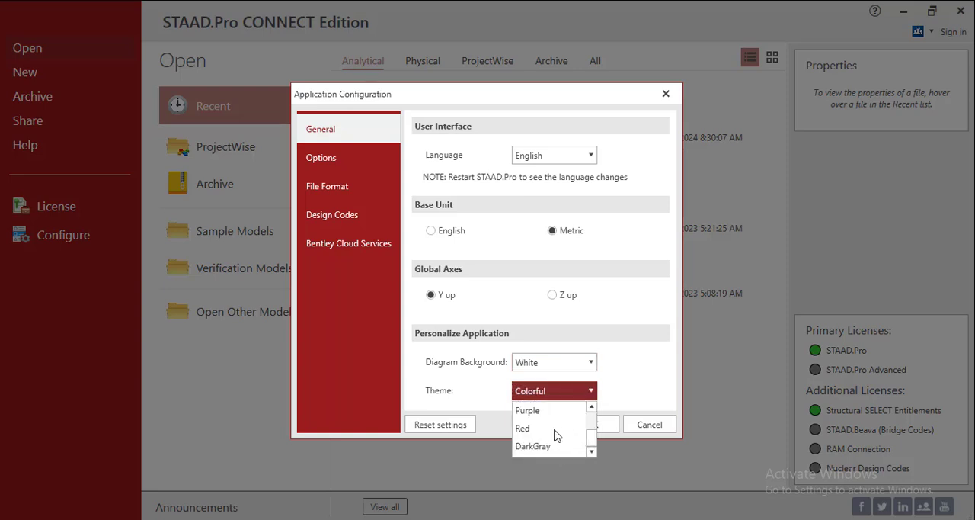
scroll(554, 430, up, 3)
click(644, 357)
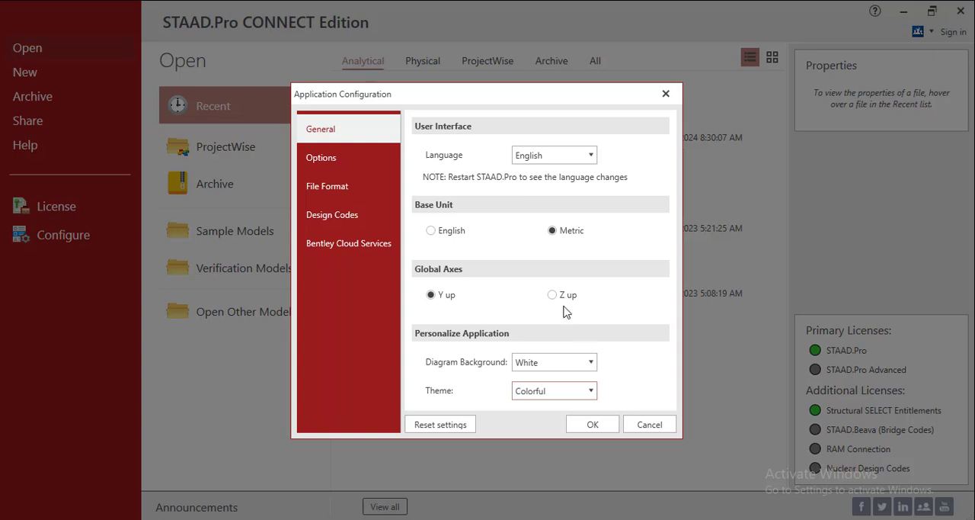
click(560, 394)
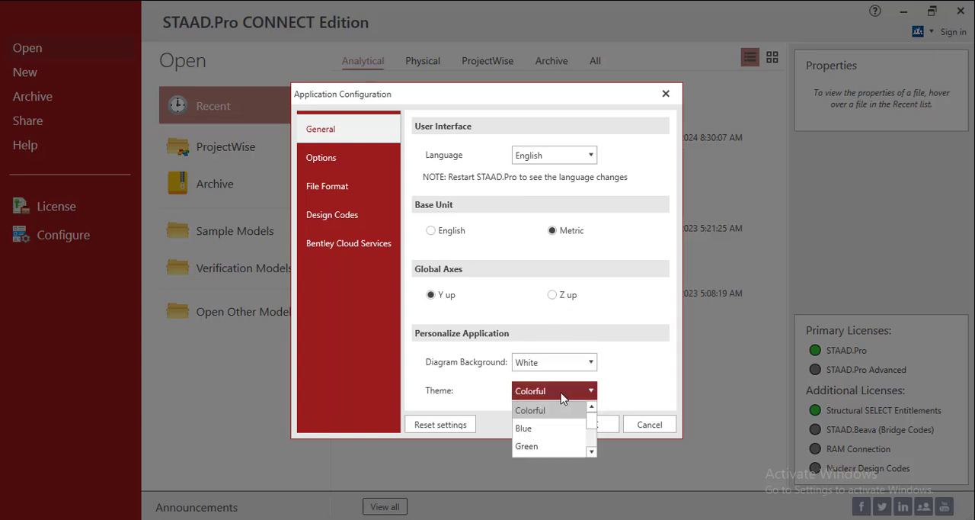
click(525, 428)
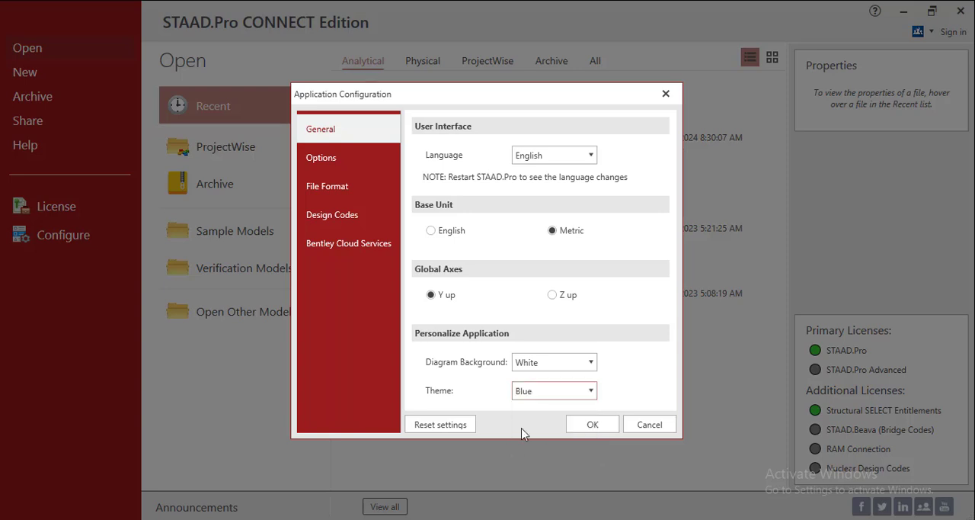
click(576, 424)
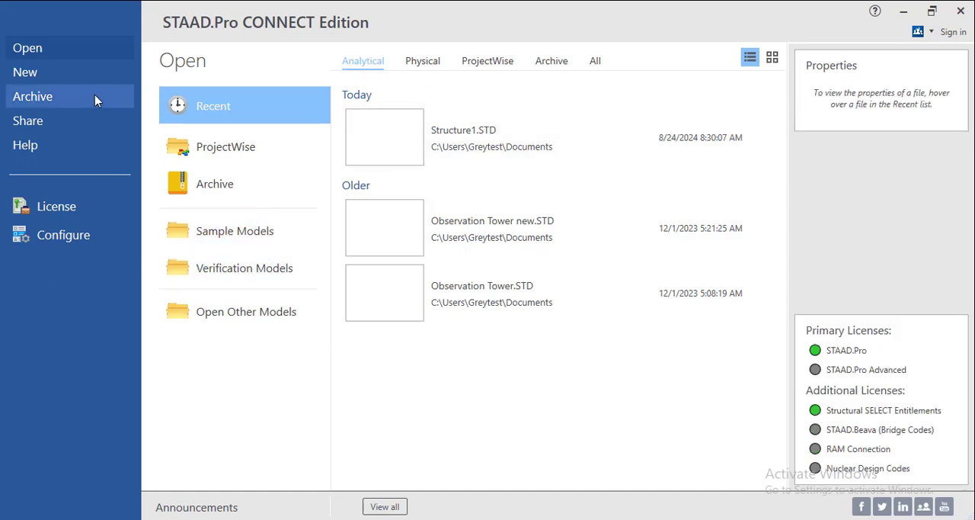
Reopen the application configuration, turn off removing the Bentley logo from reports, and check the file format's joint coordinate significant figures
click(67, 238)
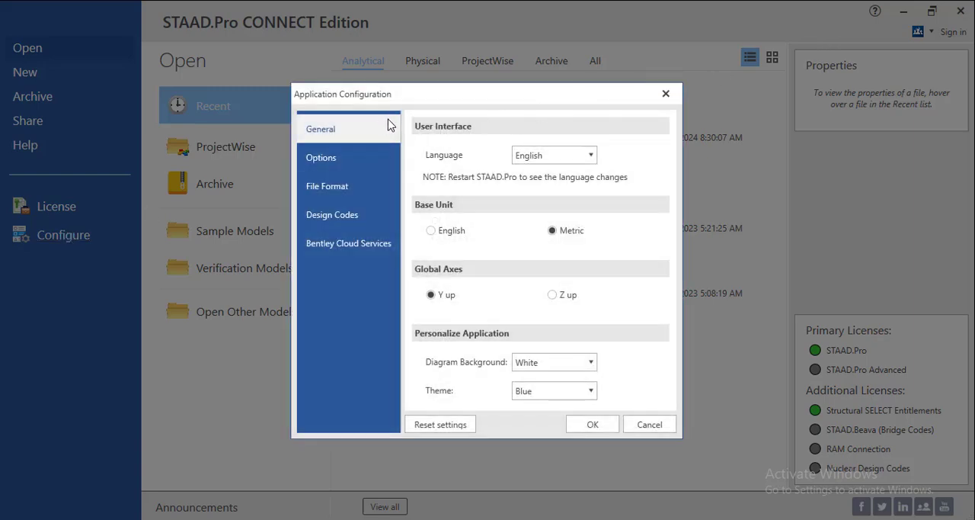
click(332, 159)
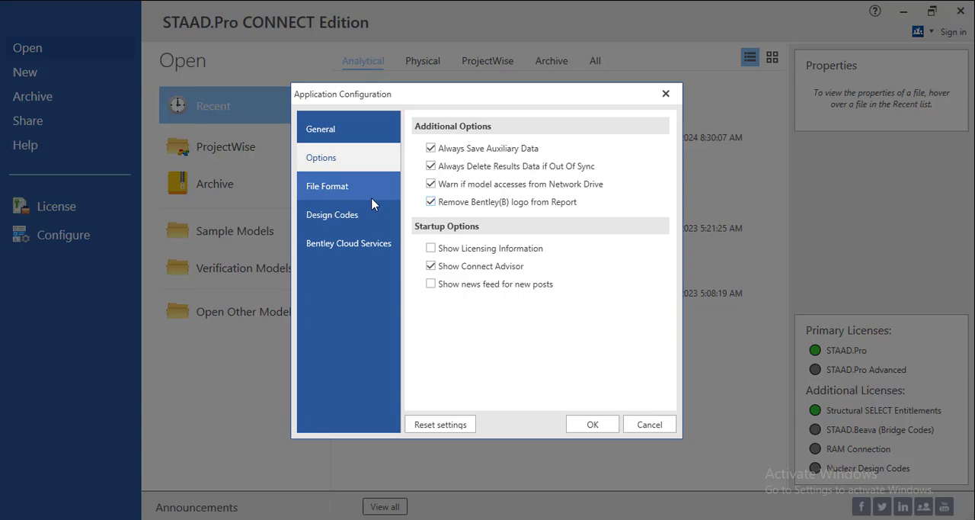
click(431, 203)
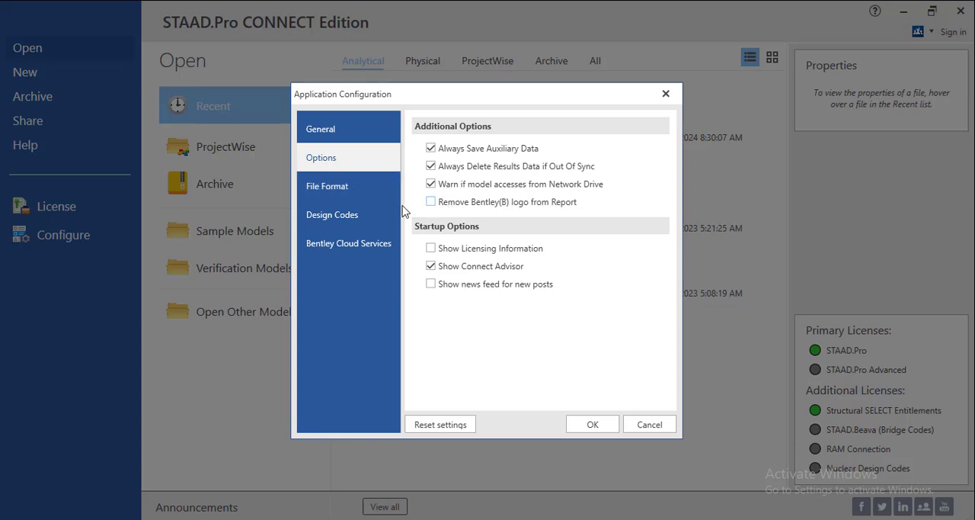
click(364, 190)
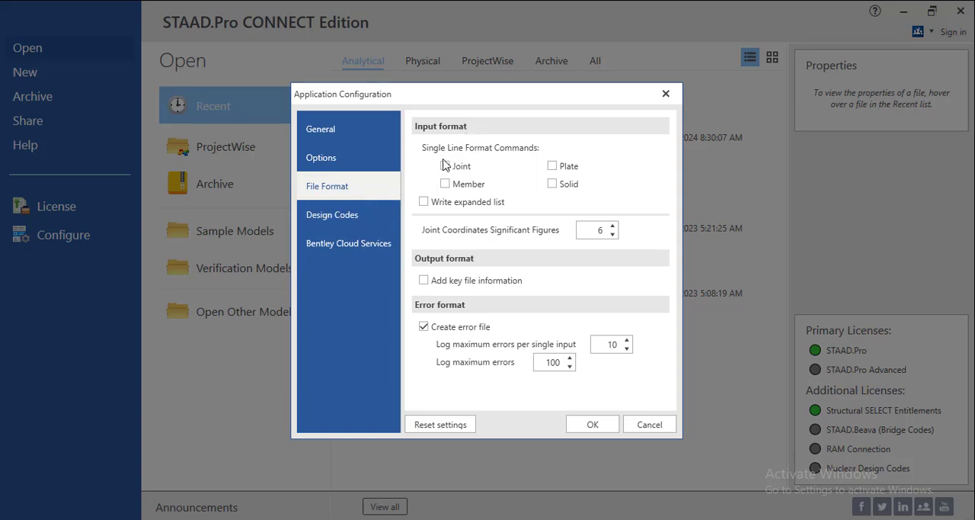
double_click(598, 232)
Set the default steel design code to BS5950 2000
click(350, 216)
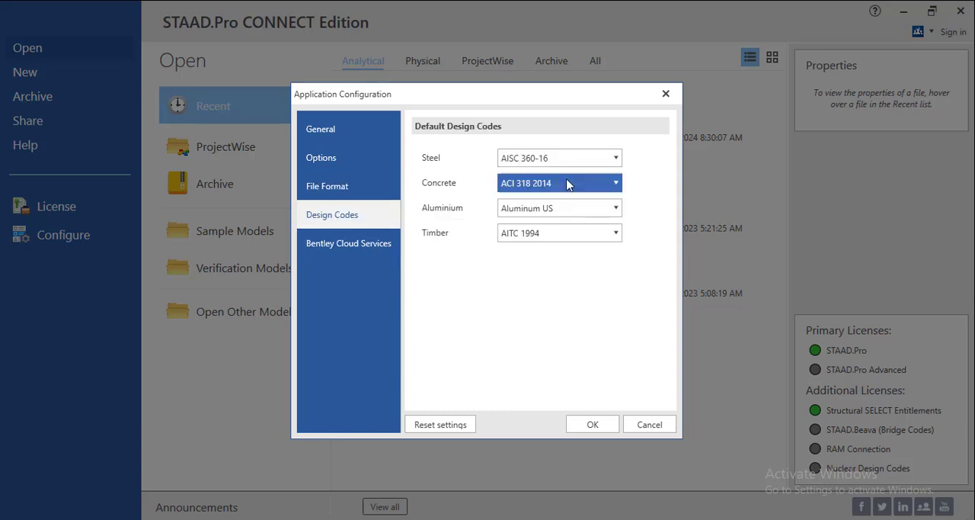
click(600, 159)
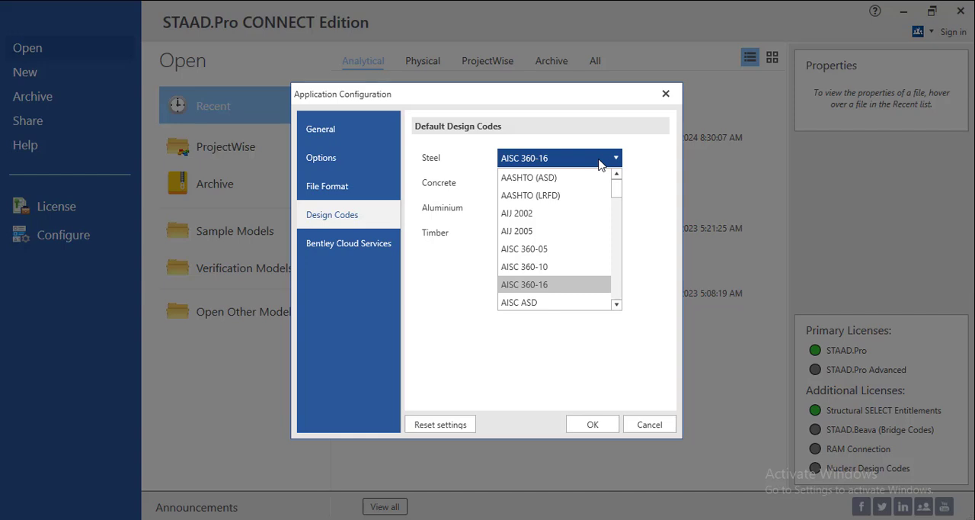
scroll(562, 252, down, 5)
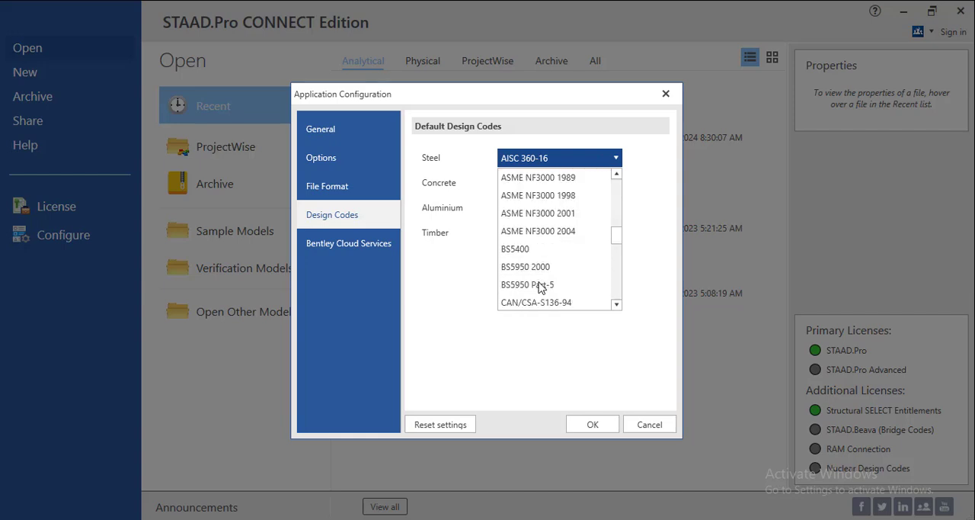
scroll(541, 282, down, 3)
scroll(547, 251, up, 2)
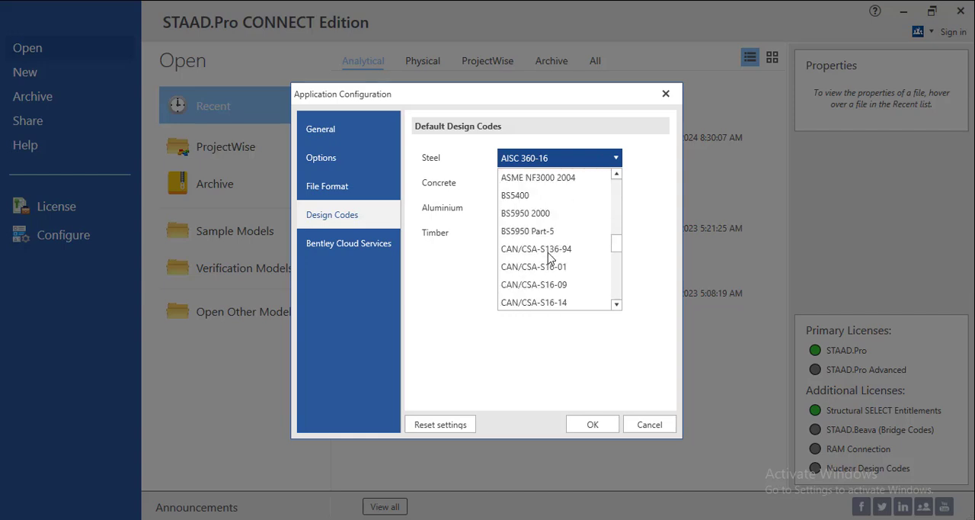
click(575, 220)
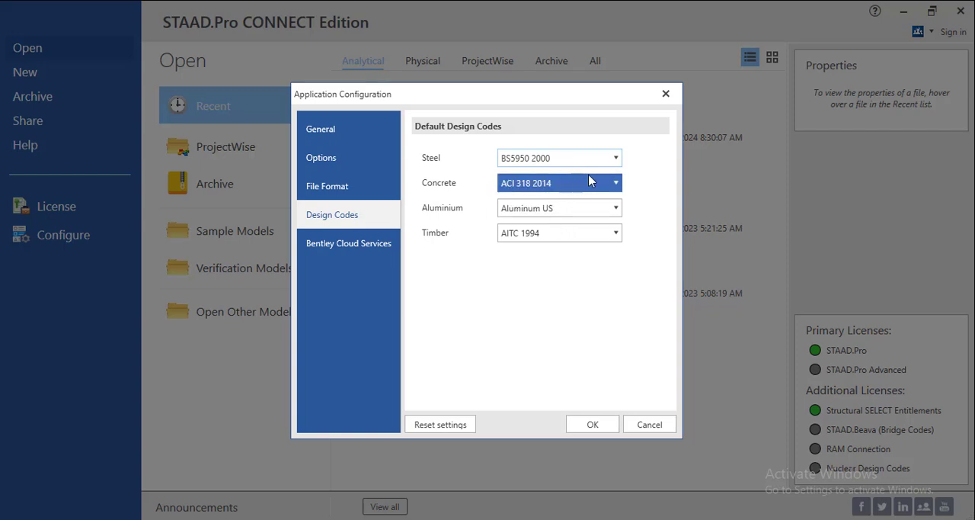
Look through the full list of available concrete design codes in the default design code settings
click(594, 185)
scroll(525, 304, down, 5)
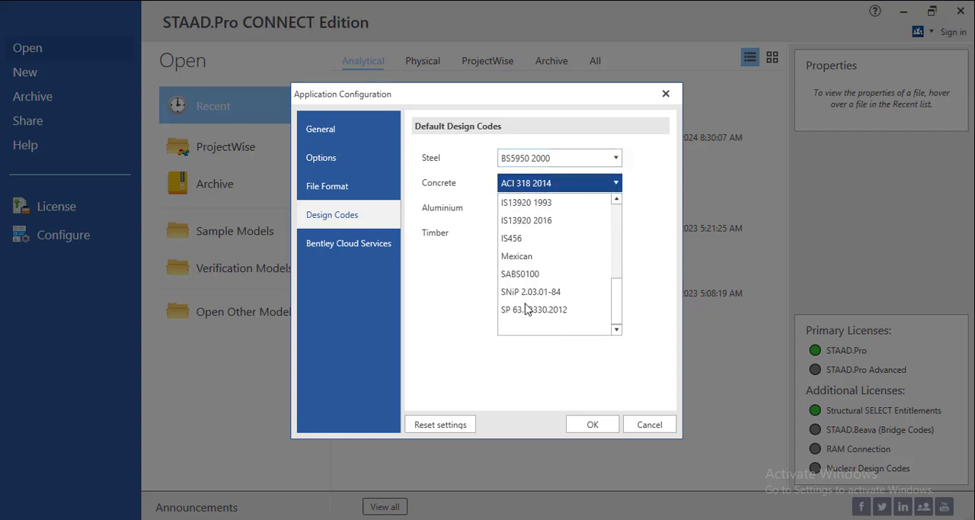
scroll(527, 308, up, 6)
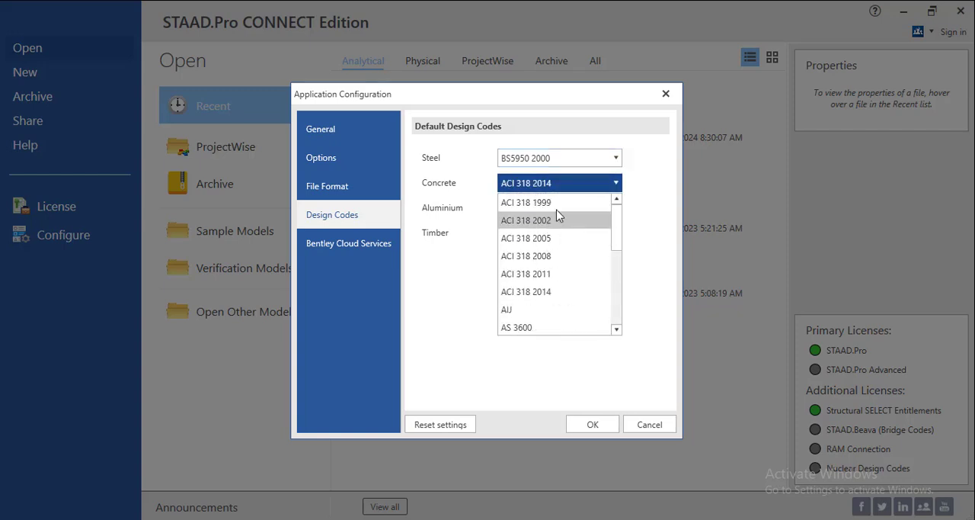
scroll(551, 250, down, 6)
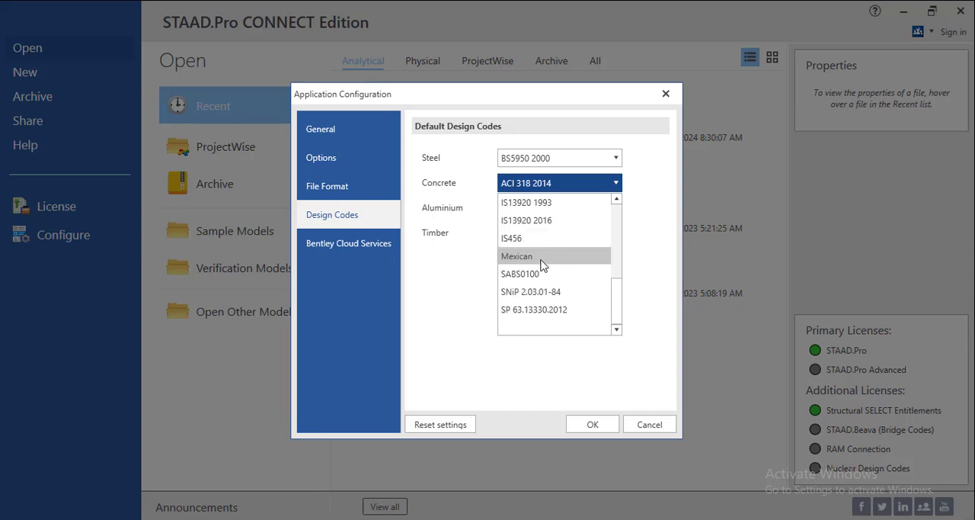
scroll(533, 312, up, 6)
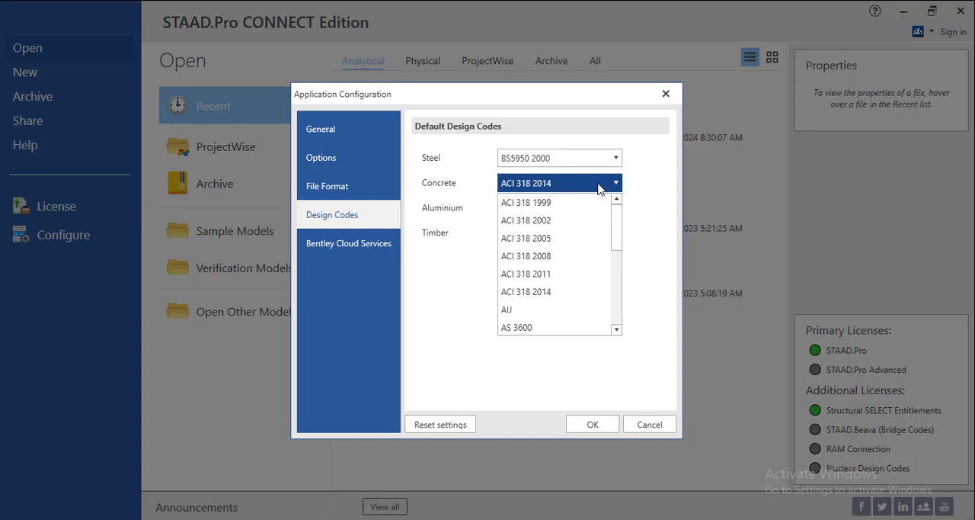
scroll(533, 297, down, 6)
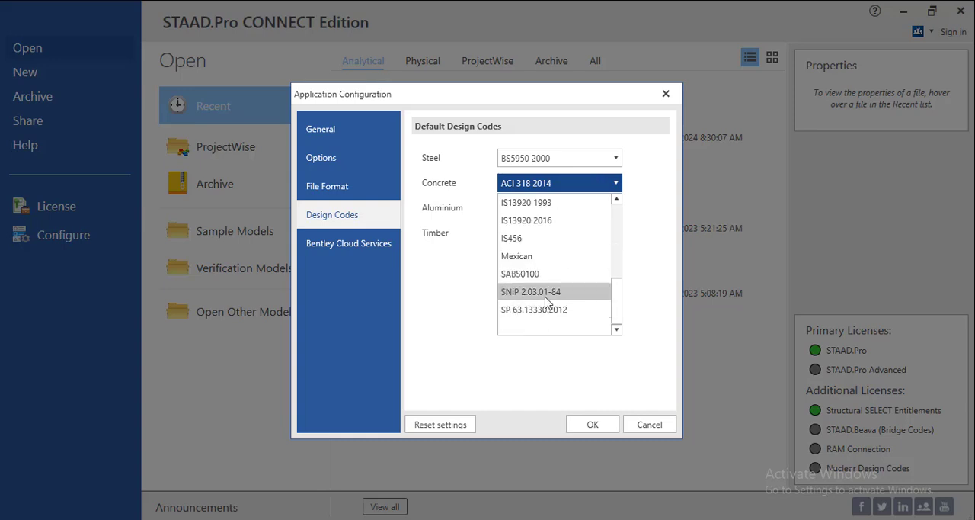
scroll(546, 297, up, 1)
scroll(569, 313, down, 1)
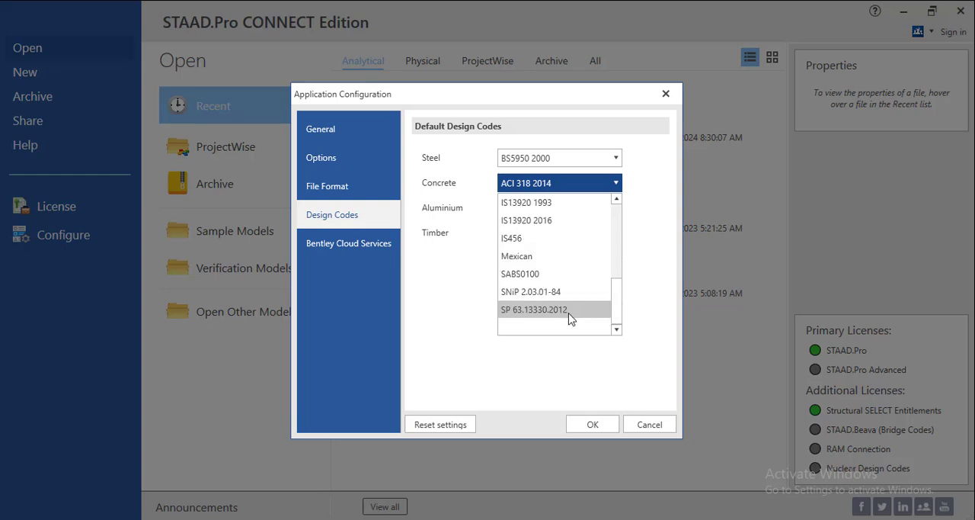
scroll(589, 280, up, 3)
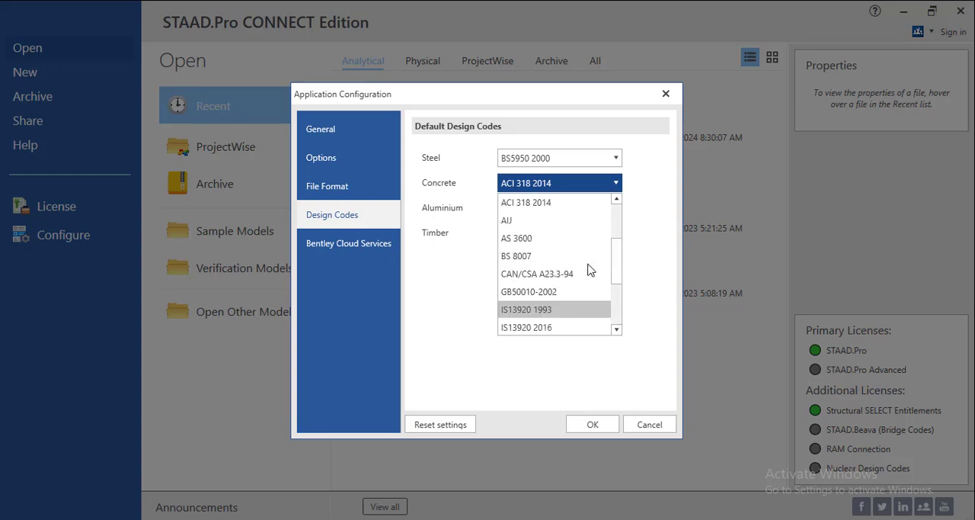
scroll(589, 270, up, 2)
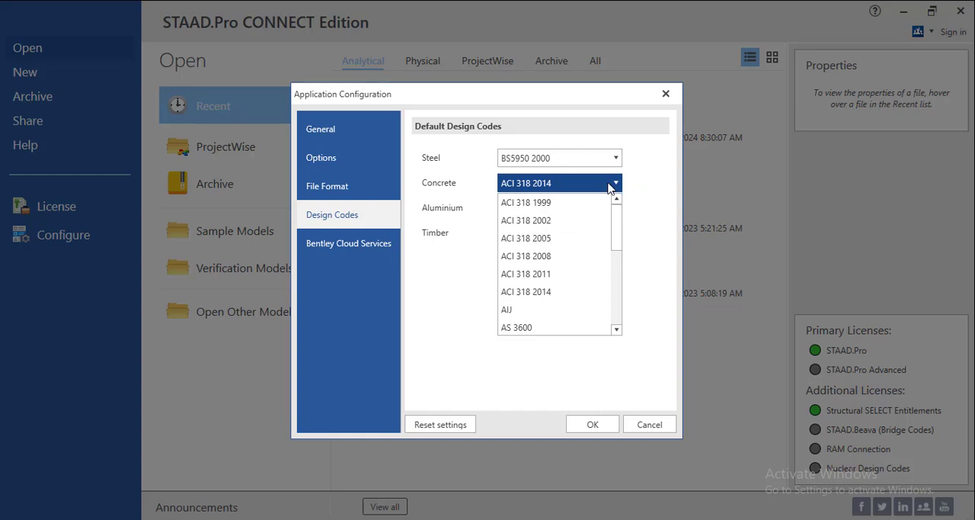
Check the aluminium design code options and set the default timber design code to EC5
click(614, 209)
click(614, 218)
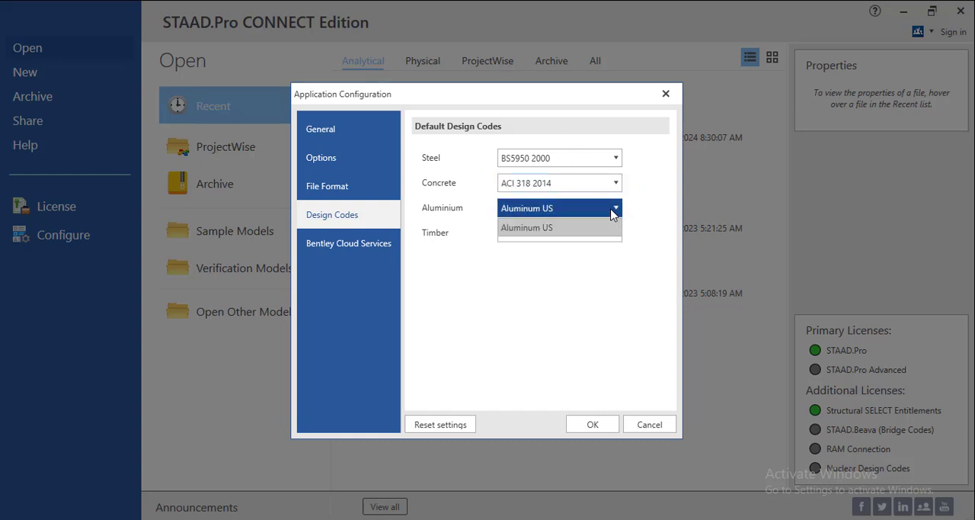
click(614, 209)
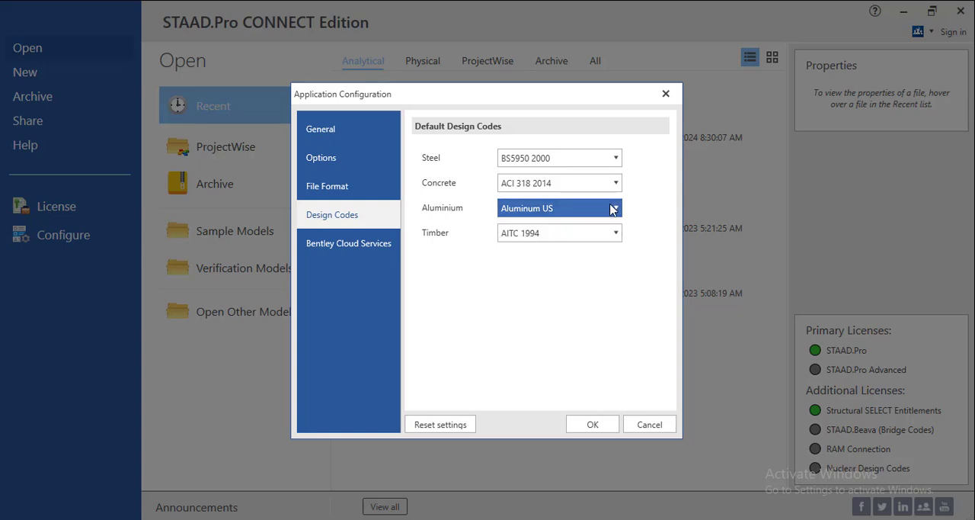
click(615, 233)
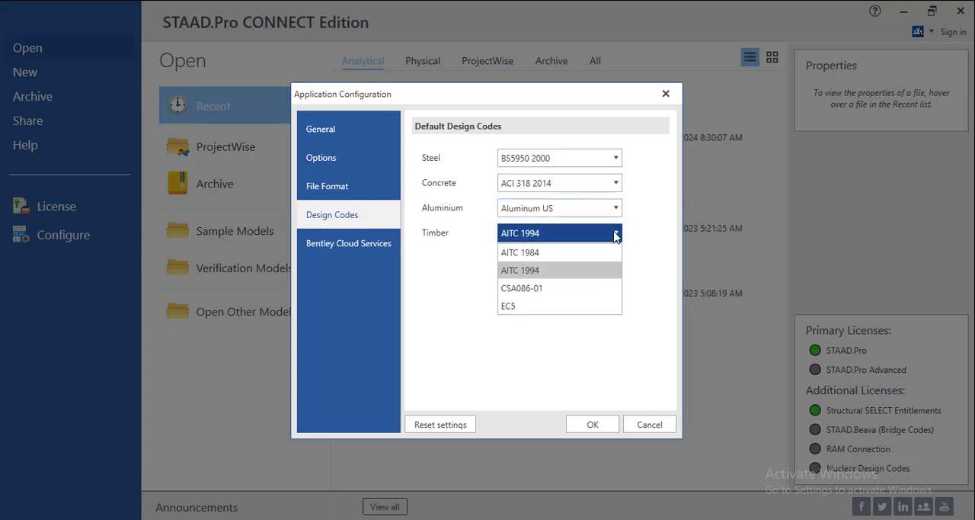
click(521, 307)
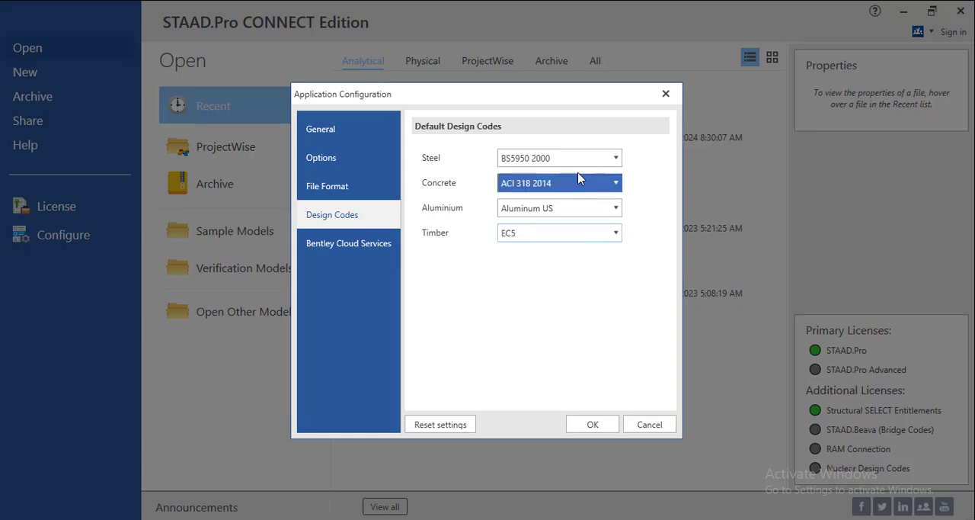
Recheck the default concrete code choices through to the end of the list and close it
click(607, 185)
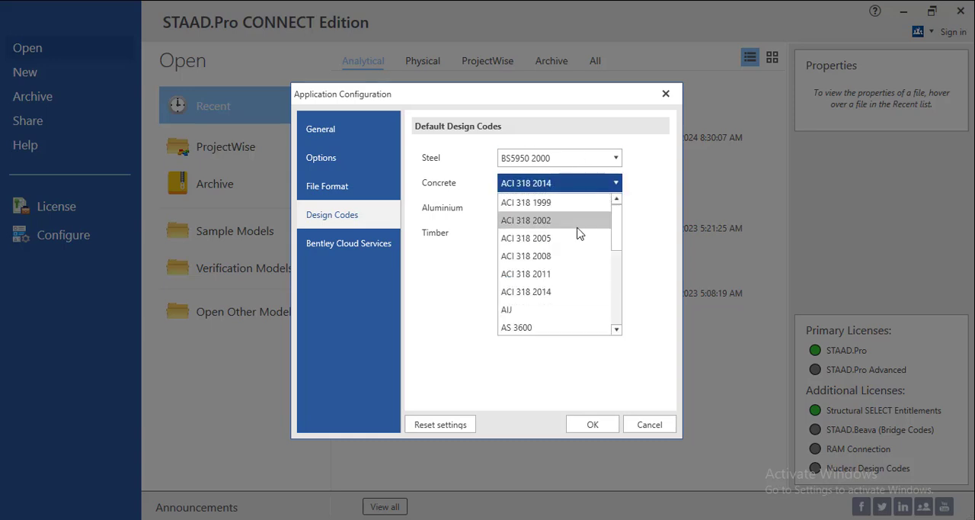
scroll(573, 232, down, 2)
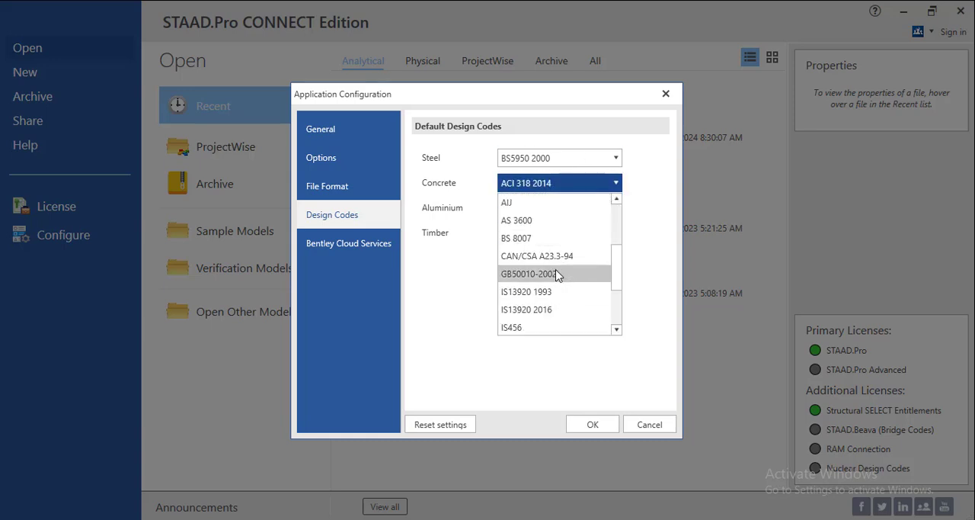
scroll(556, 274, down, 2)
click(481, 285)
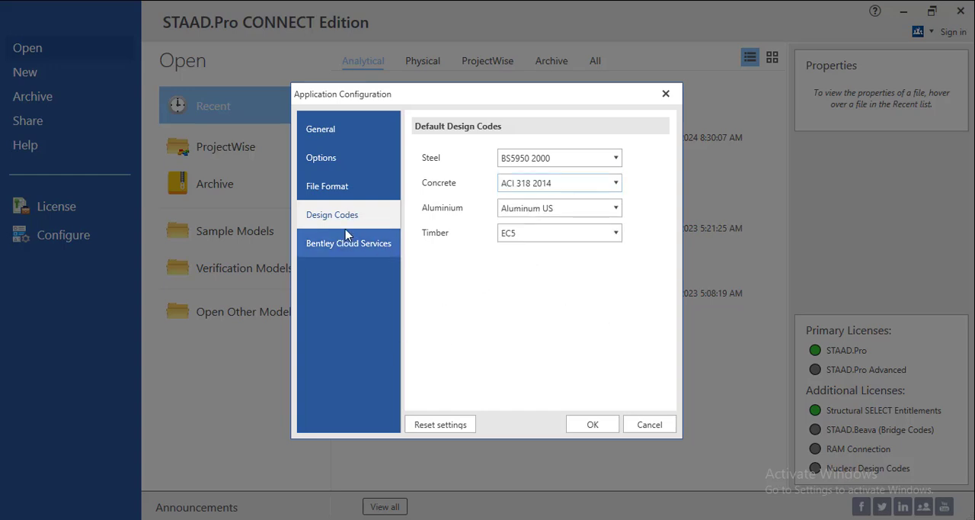
Review the Bentley Cloud Services and General settings, and apply the application configuration
click(361, 248)
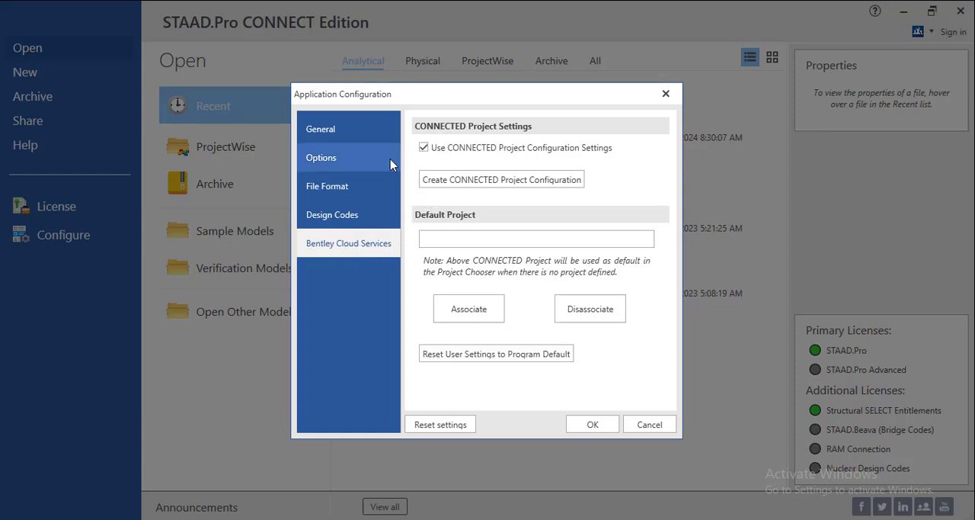
click(345, 132)
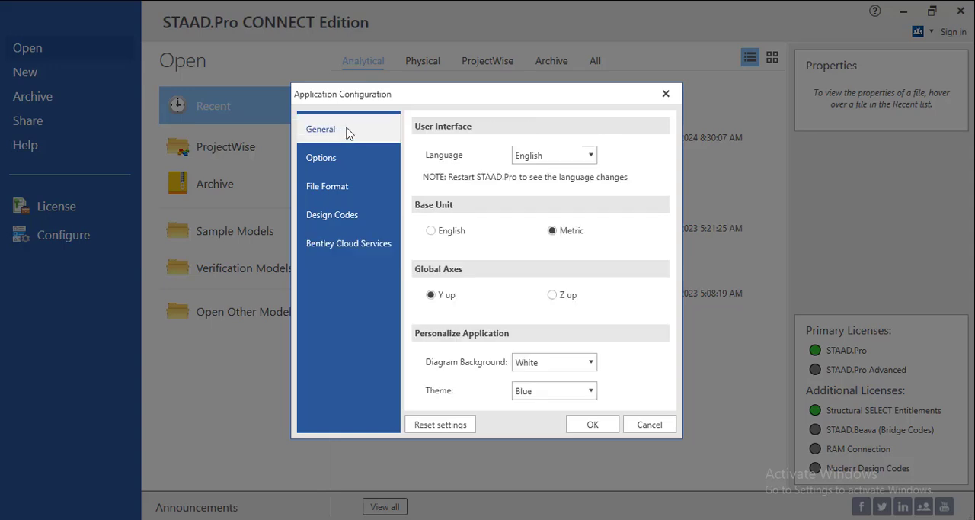
click(593, 424)
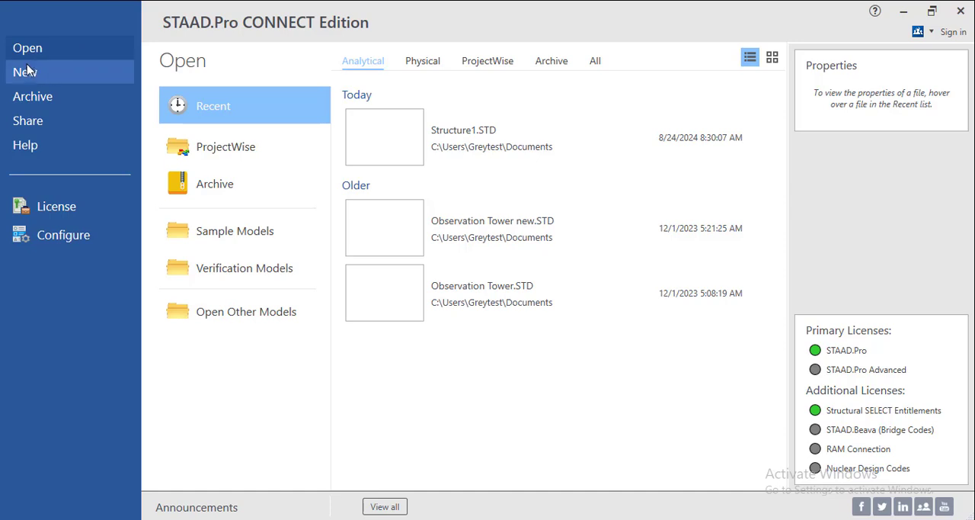
Start setting up a new model and check the folder choices for its save location, cancelling the folder selection
click(37, 76)
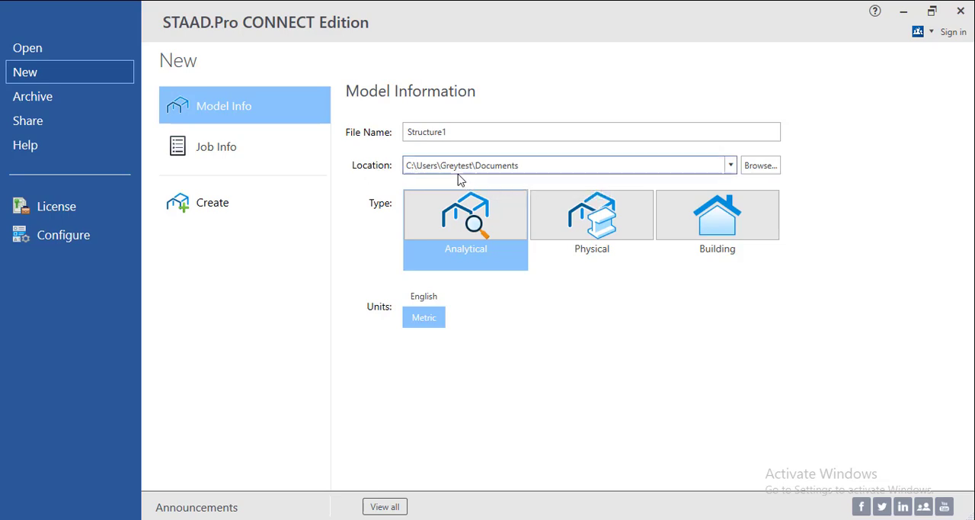
click(729, 168)
click(729, 169)
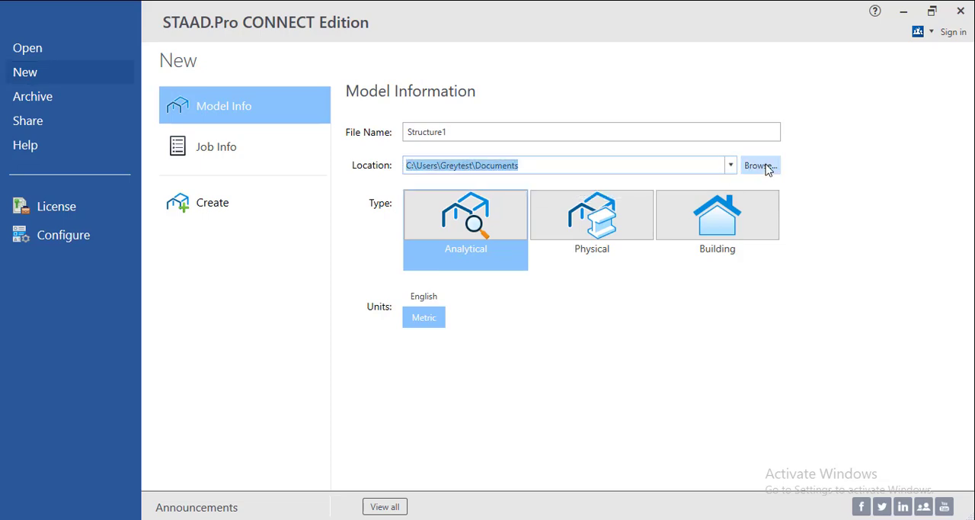
click(762, 166)
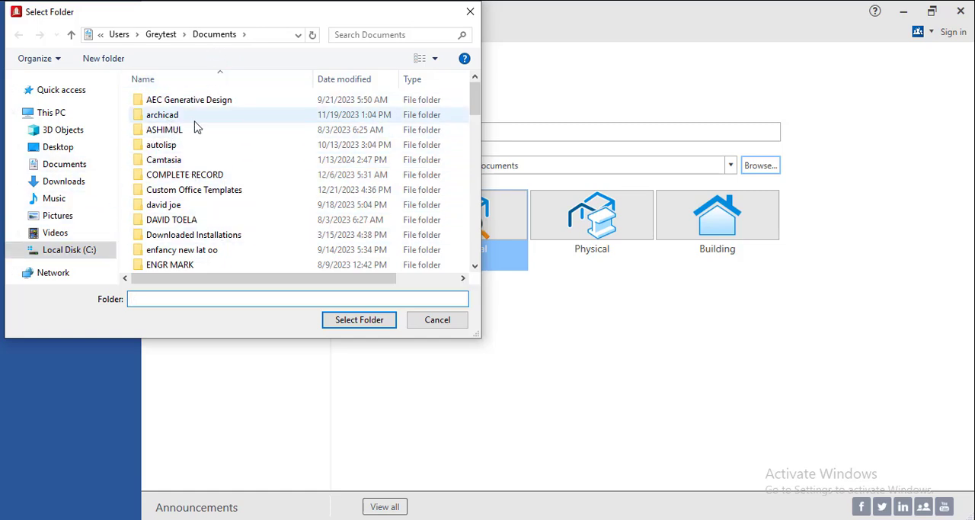
click(438, 321)
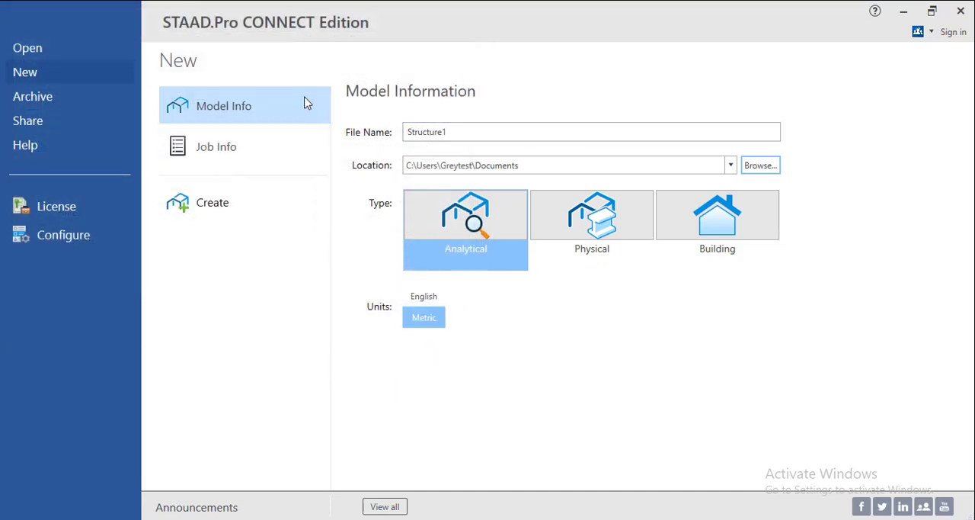
Create Structure1 as an Analytical model with metric units, overwriting the existing file of that name
click(442, 234)
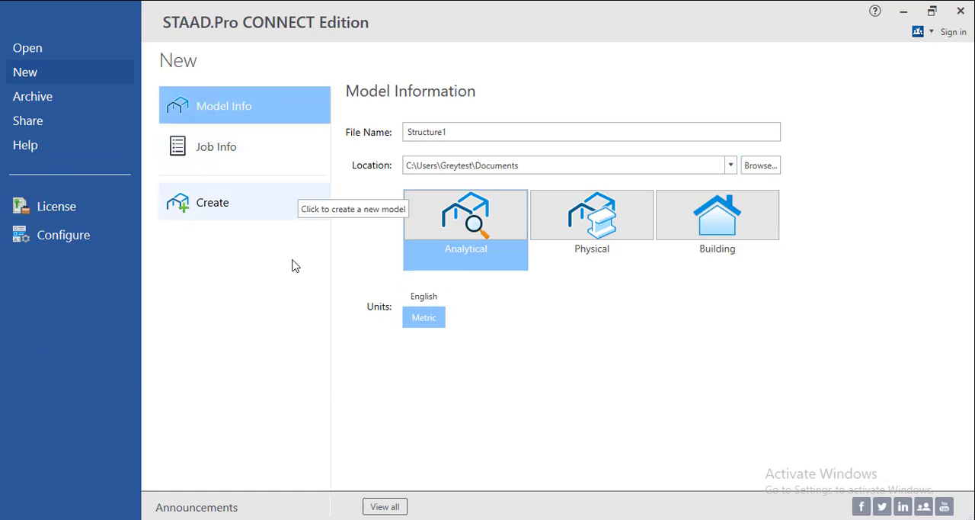
click(221, 210)
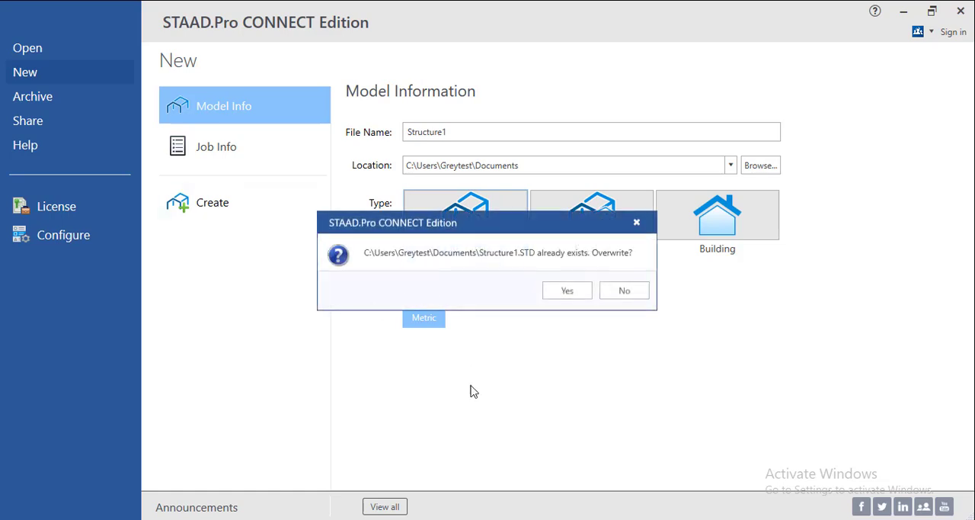
click(579, 290)
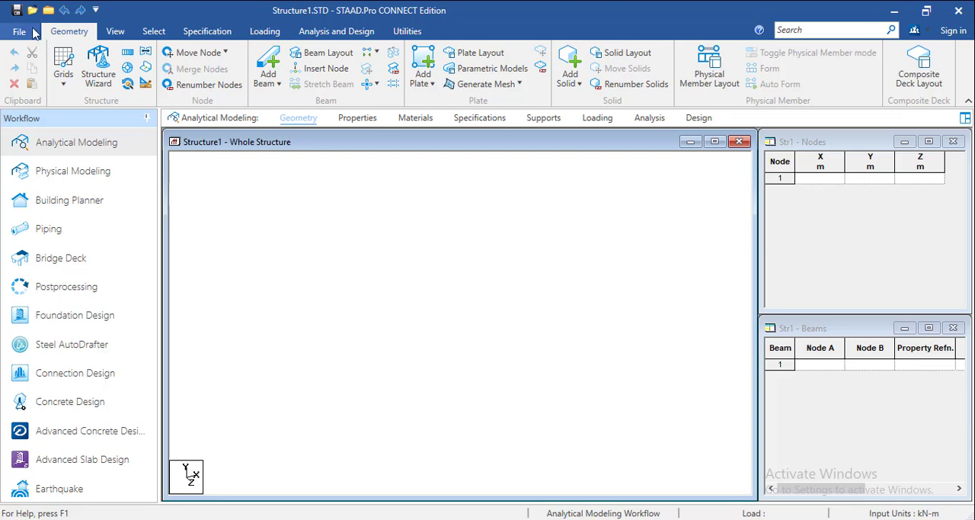
Open the model's job information and set the job name to PROPOSED THREE BEDROOM DUPLEX
click(33, 32)
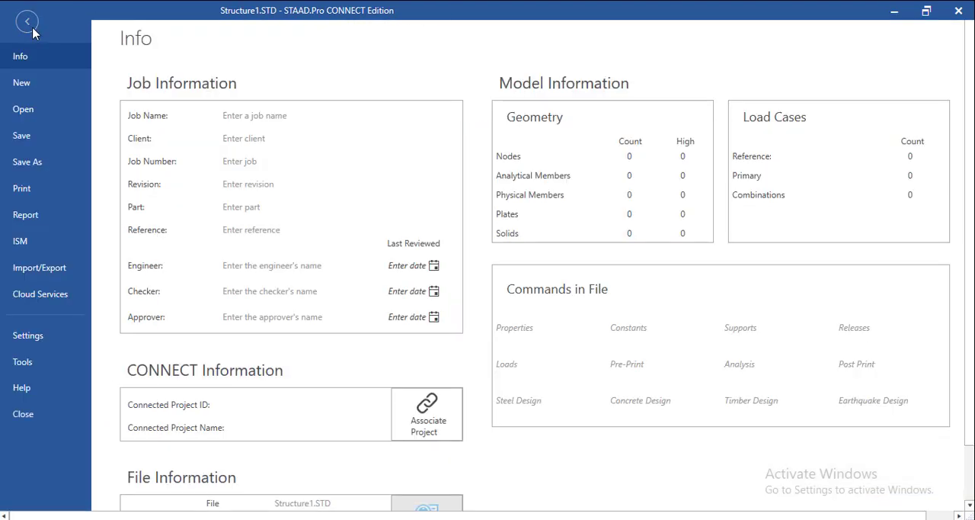
click(29, 24)
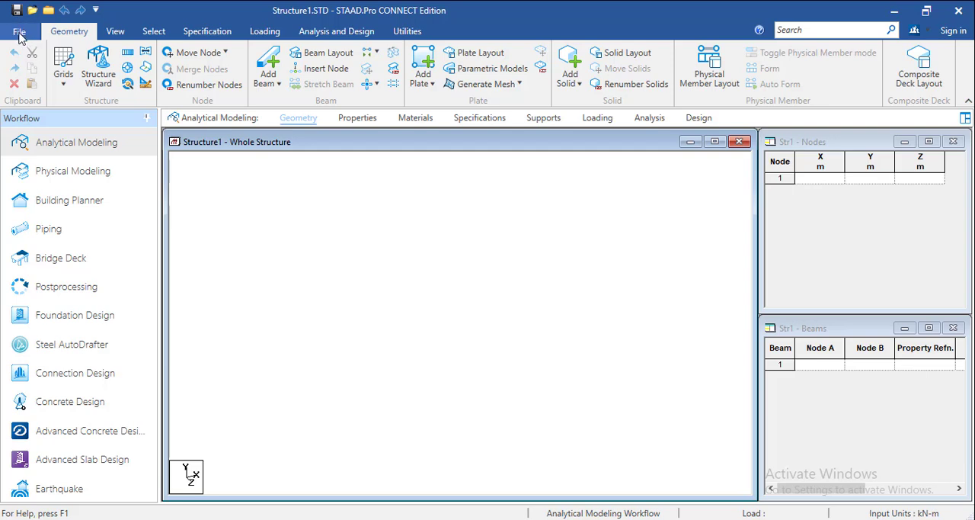
click(21, 37)
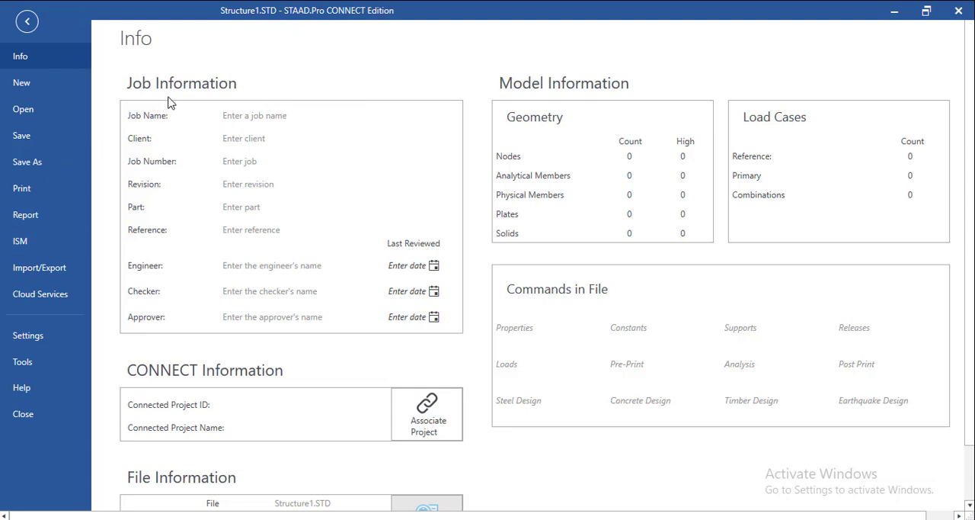
click(272, 115)
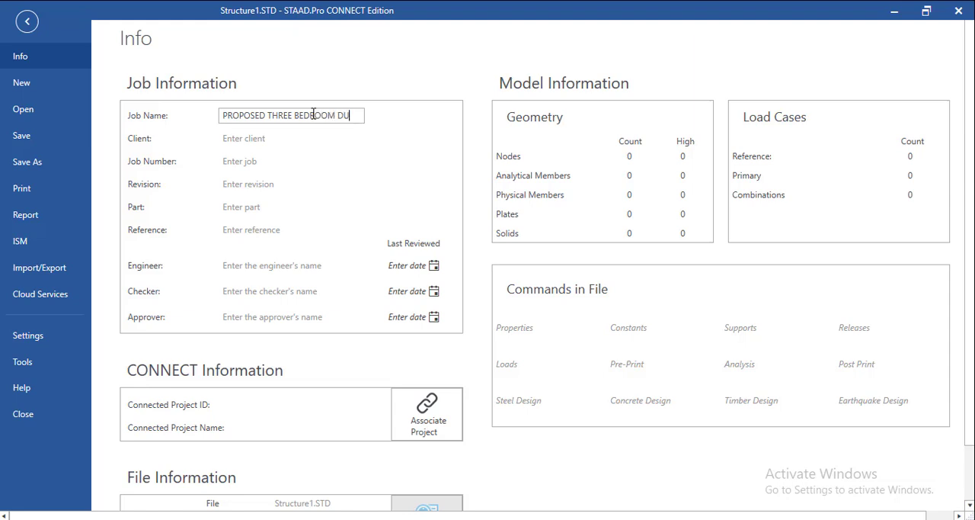
text(PLEC)
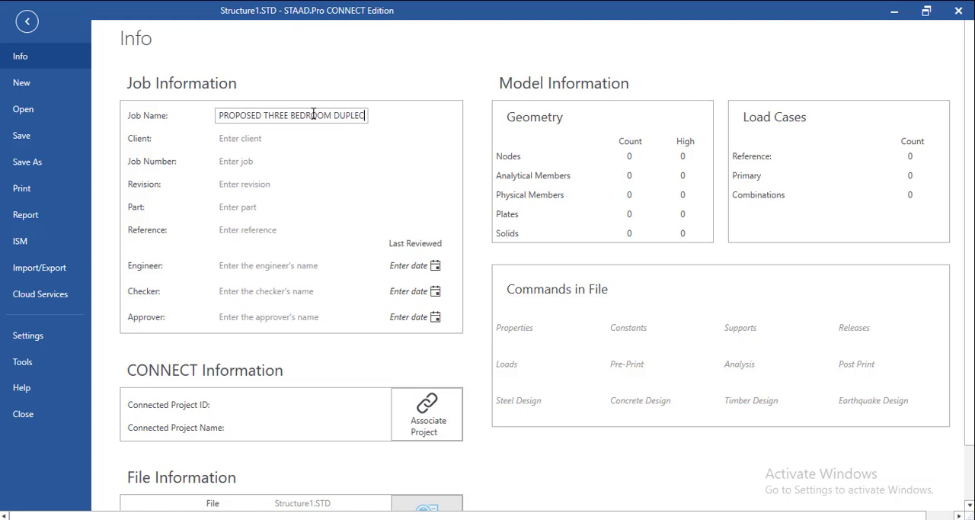
key(BackSpace)
text(X)
Enter the client's name and the job number in the model's job information
click(322, 136)
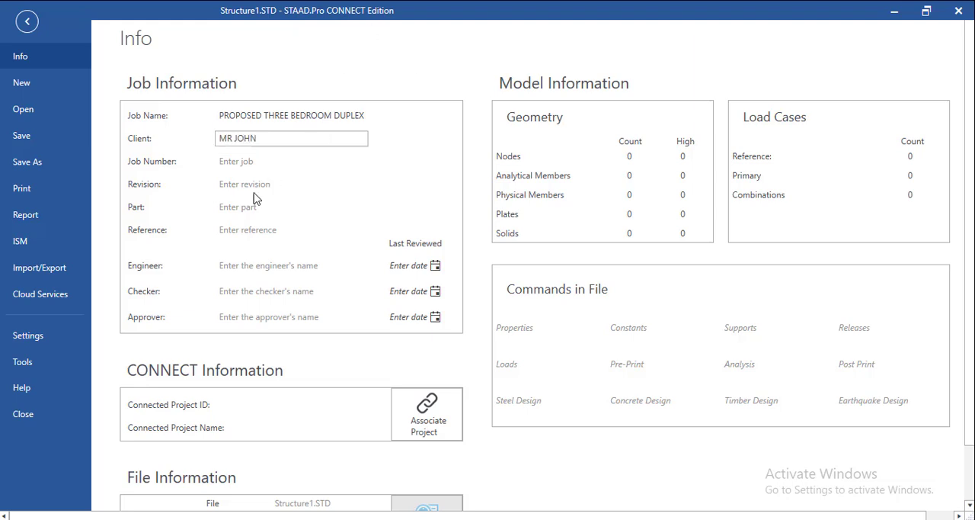
click(277, 161)
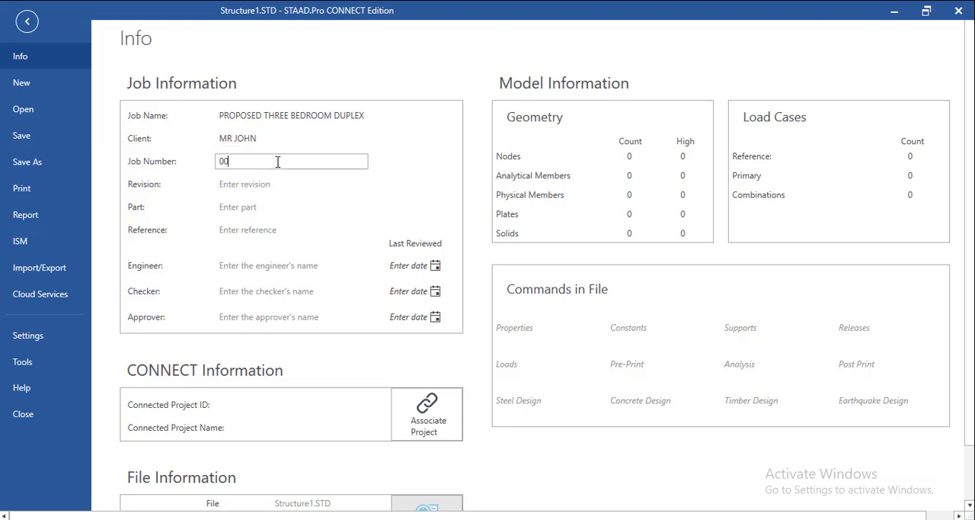
text(001)
Go through the Revision, Reference and Engineer entries of the job information
click(284, 186)
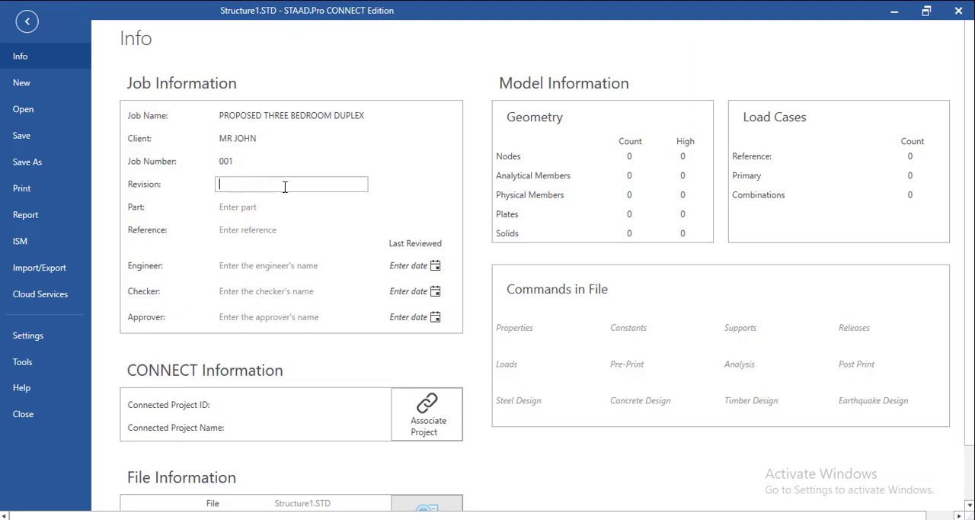
click(285, 230)
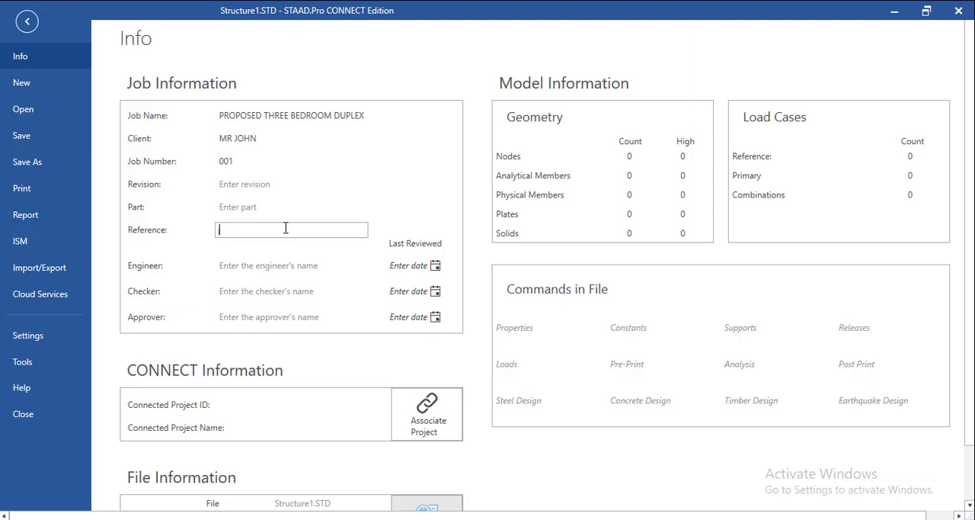
click(343, 266)
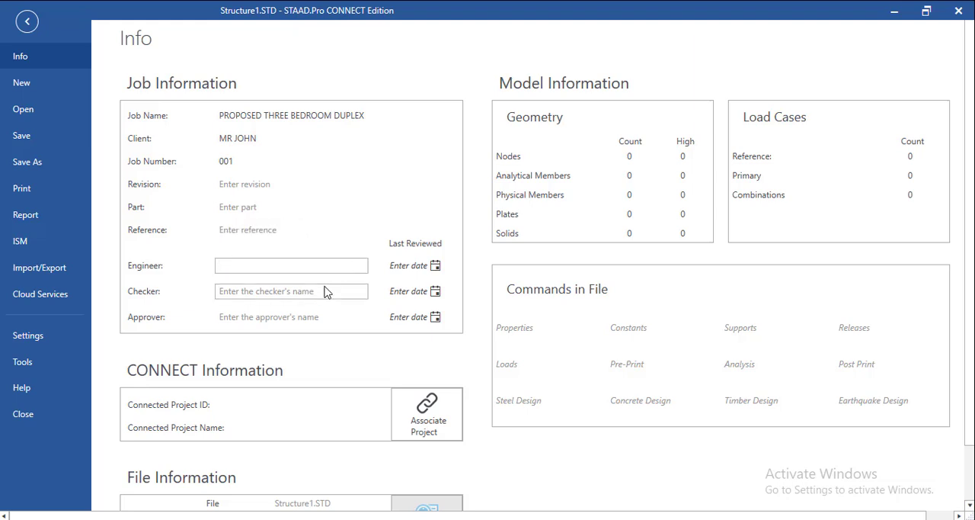
Enter the engineer's name in the model's job information
text(ENGR )
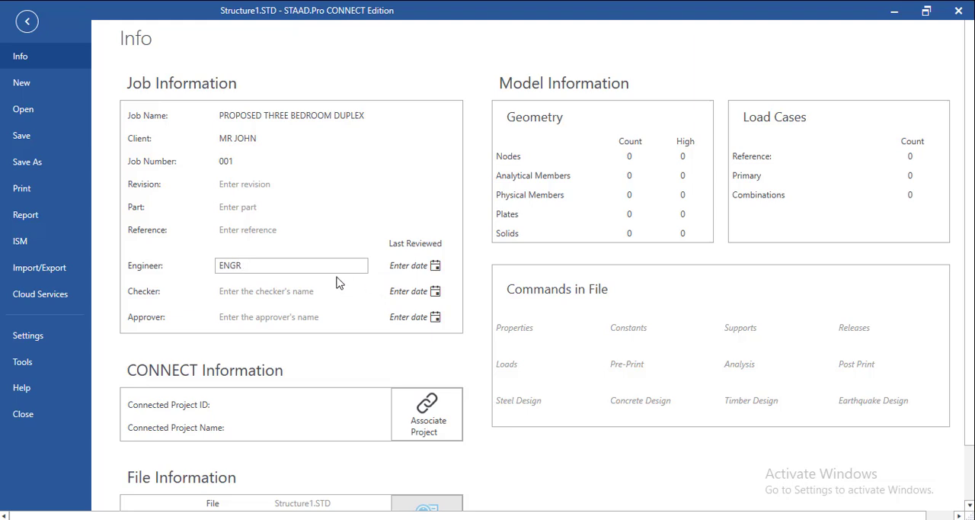
text(JAMES)
Close the CONNECTION Client sign-in window and set the Checker entry to ENG
click(315, 291)
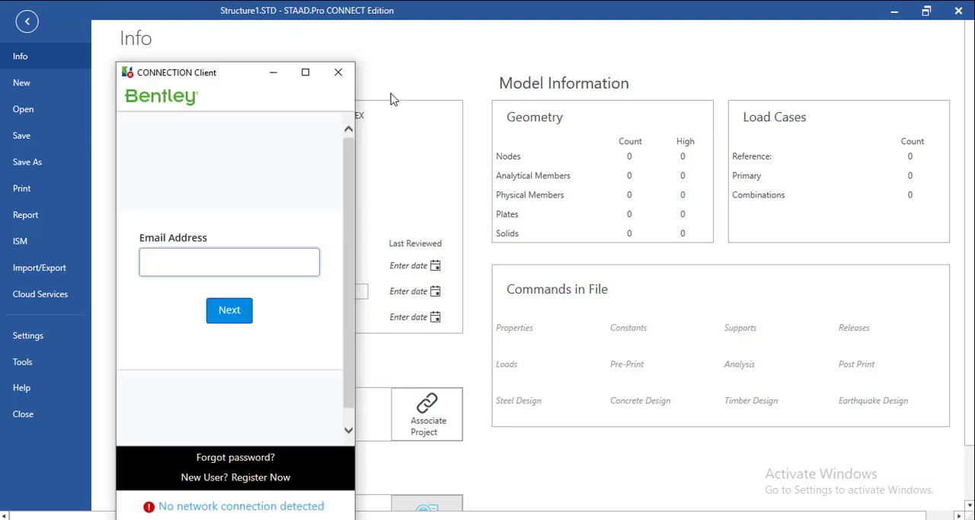
click(338, 72)
click(289, 292)
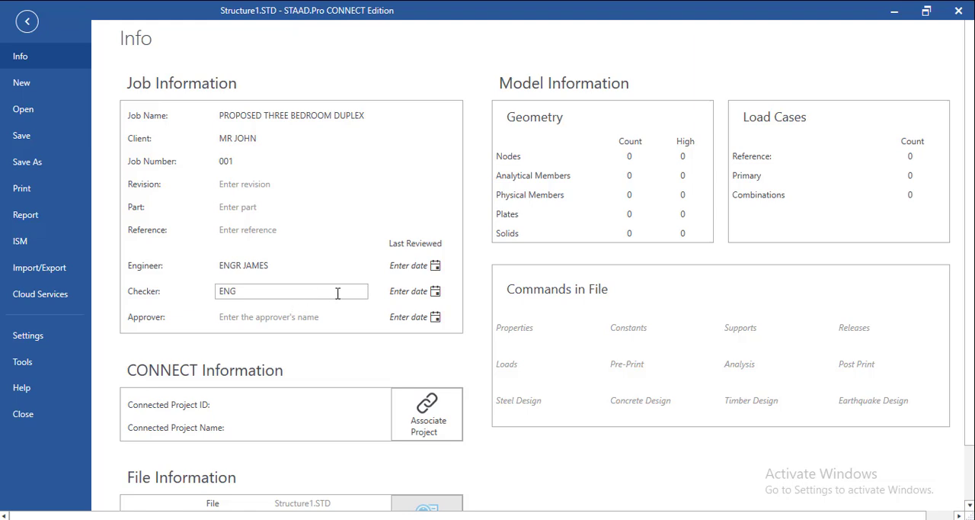
Set the Last Reviewed dates to 8/23/2024 for the engineer, 8/14/2024 for the checker and 8/13/2024 for the approver
click(435, 266)
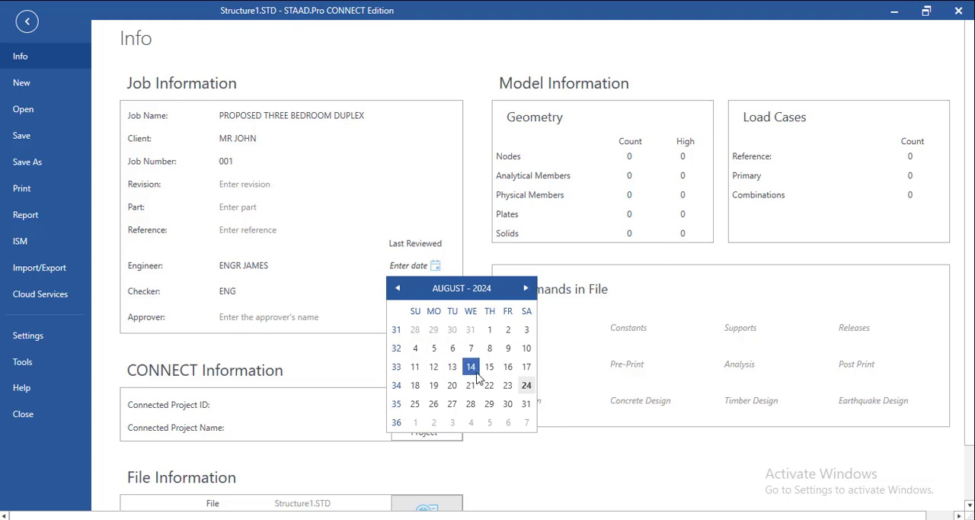
click(508, 385)
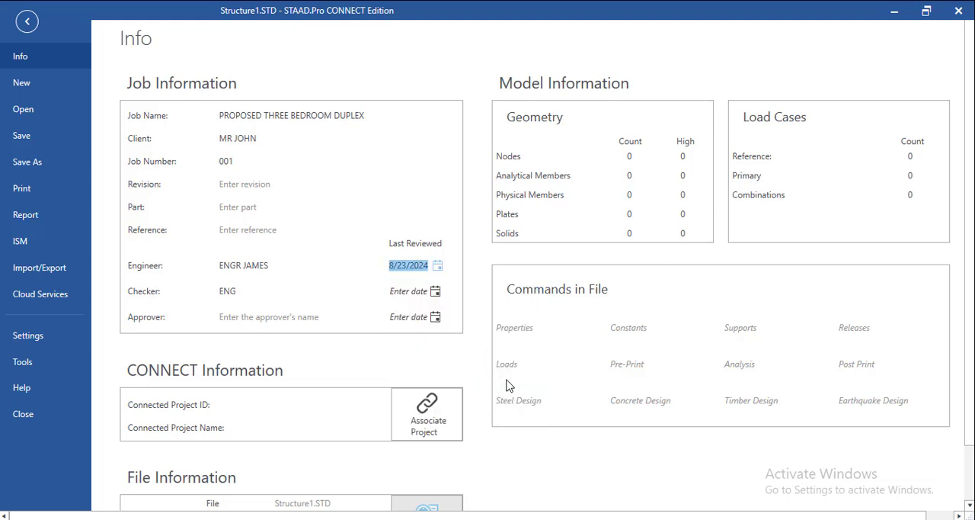
click(435, 292)
click(471, 391)
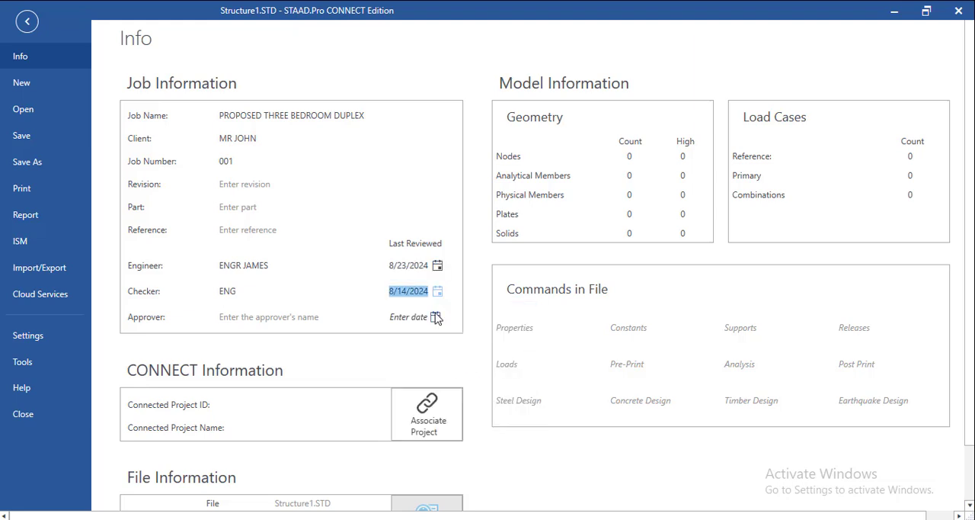
click(436, 320)
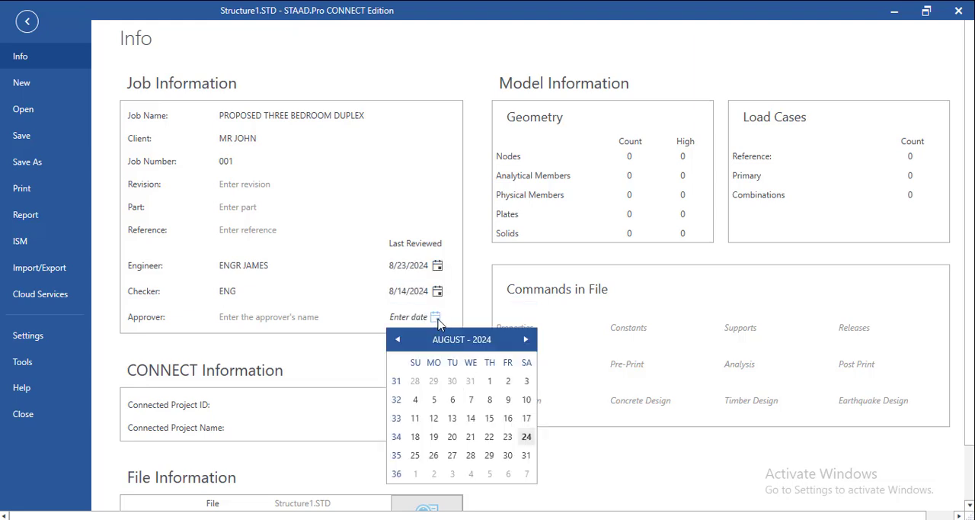
click(452, 418)
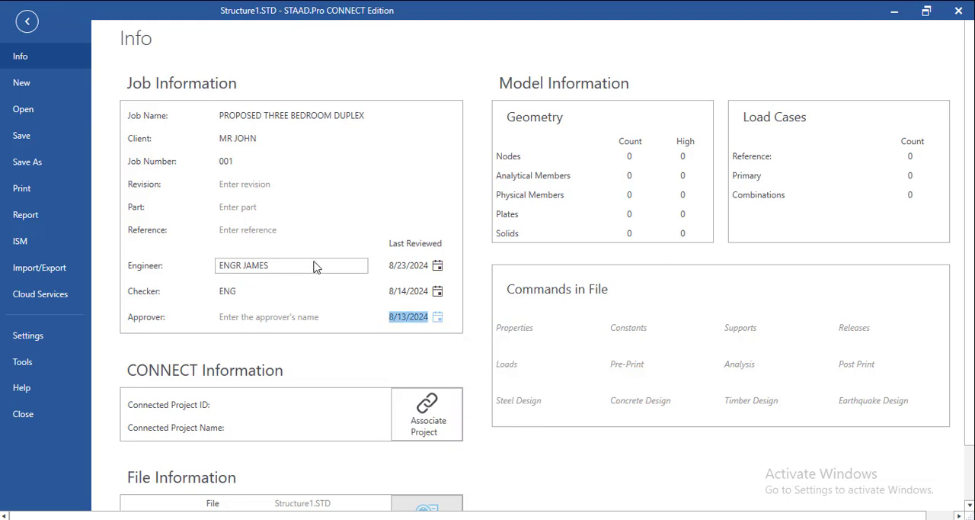
Look over the Approver entry and the CONNECT and file information of the model
click(304, 338)
click(299, 320)
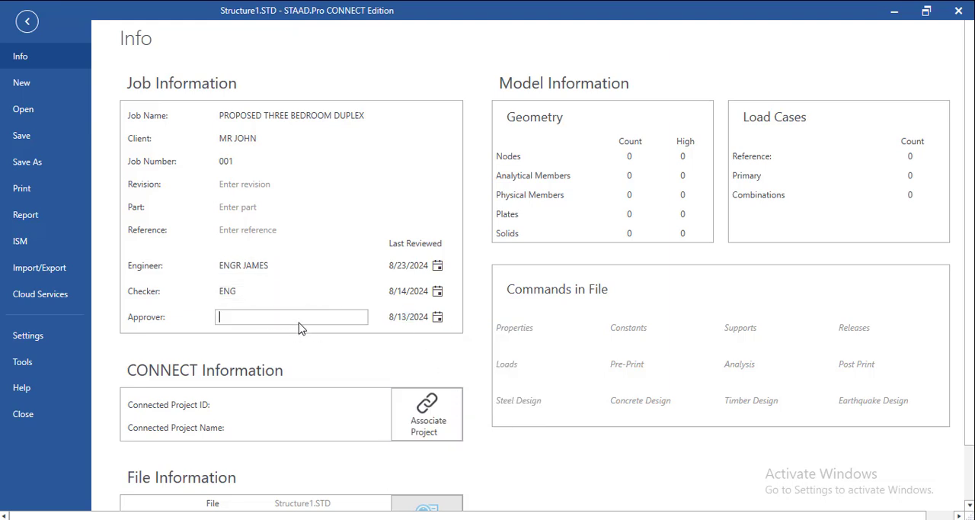
scroll(286, 356, down, 1)
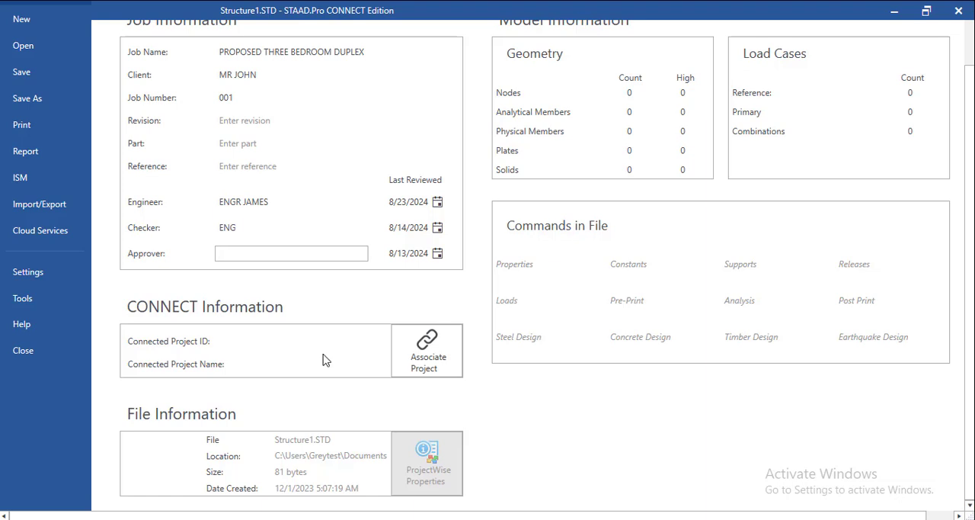
scroll(324, 354, up, 1)
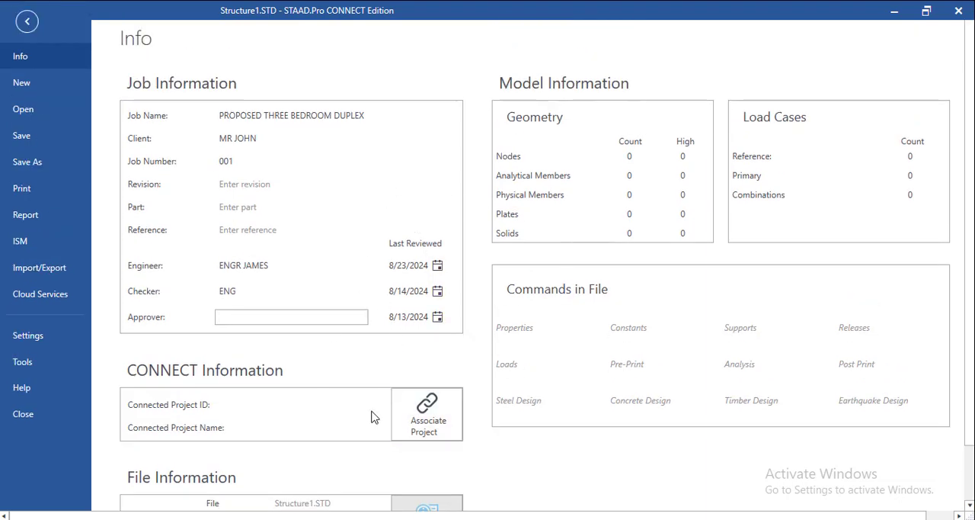
Open the model's display options and bring up the Dimension settings
click(27, 111)
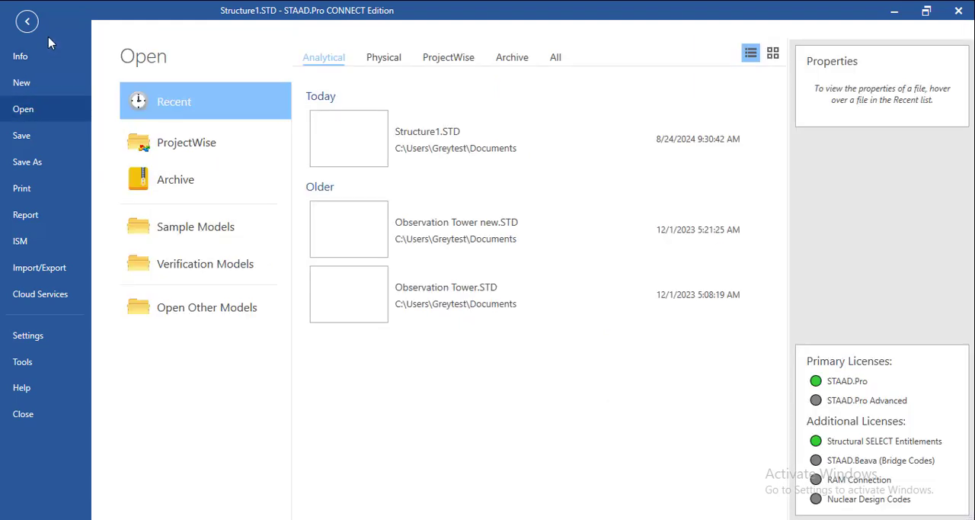
click(33, 338)
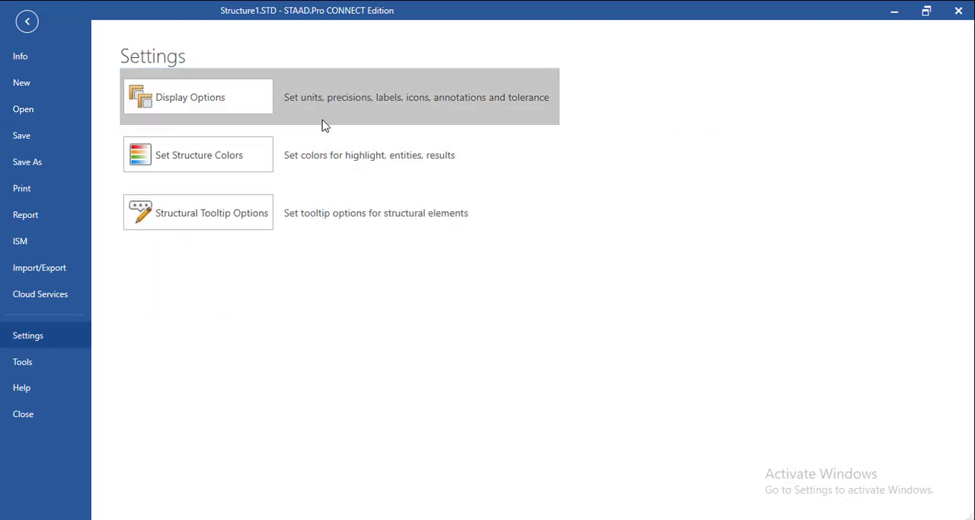
click(276, 101)
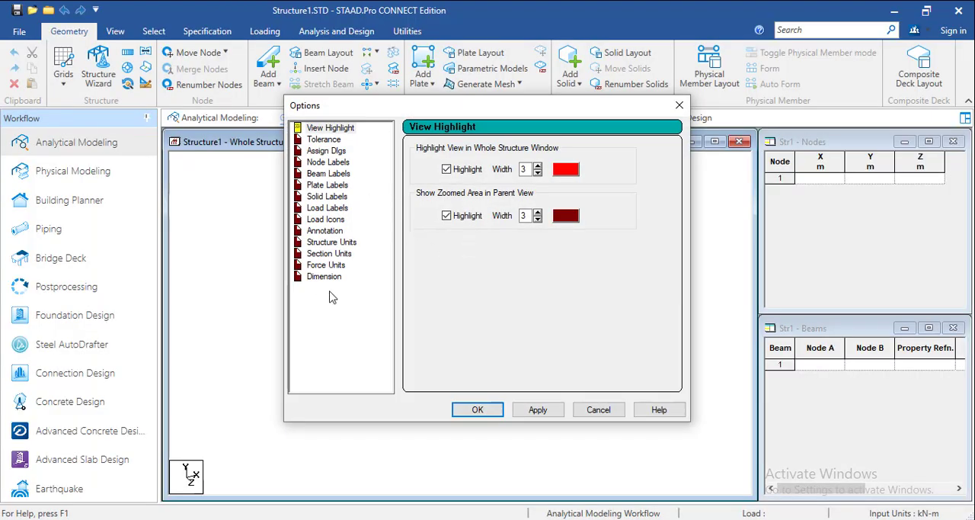
click(323, 278)
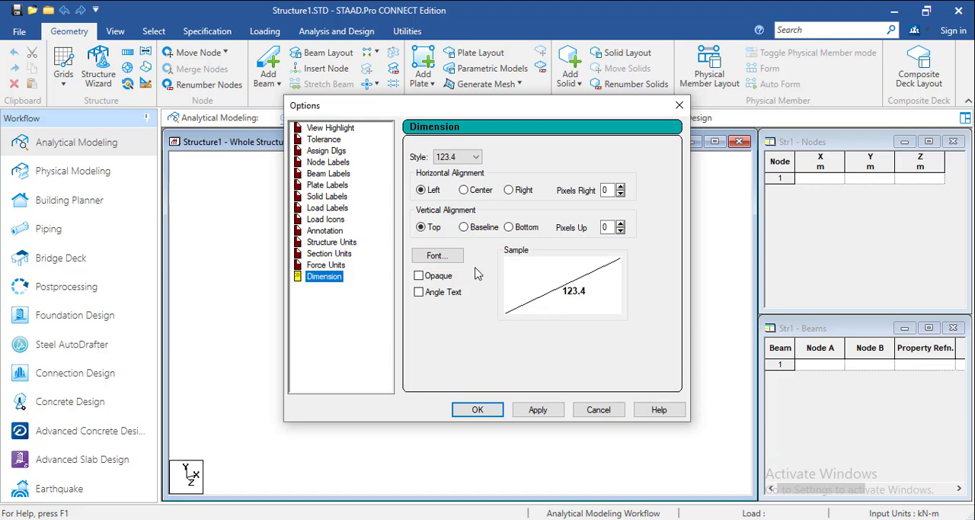
Try the Baseline and Bottom vertical alignments for dimension text and return it to Top
click(464, 227)
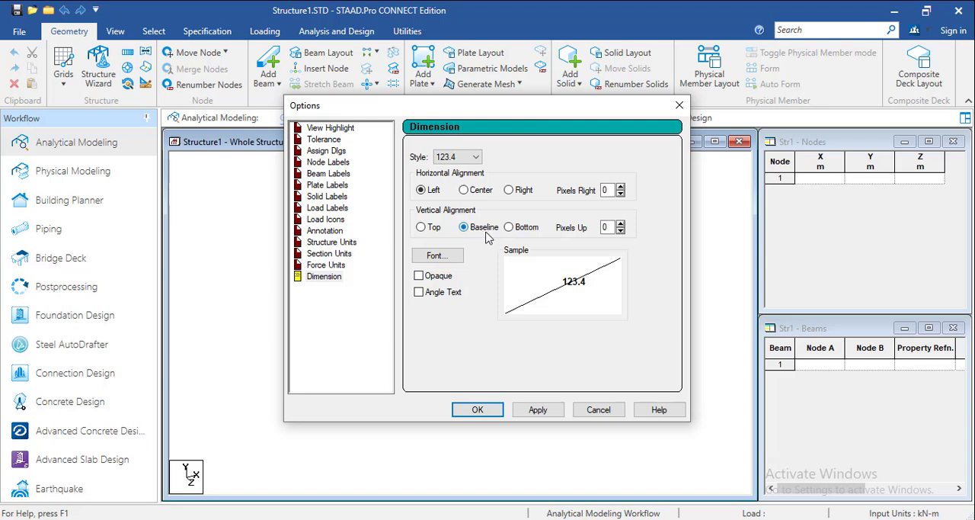
click(523, 229)
click(463, 227)
click(421, 227)
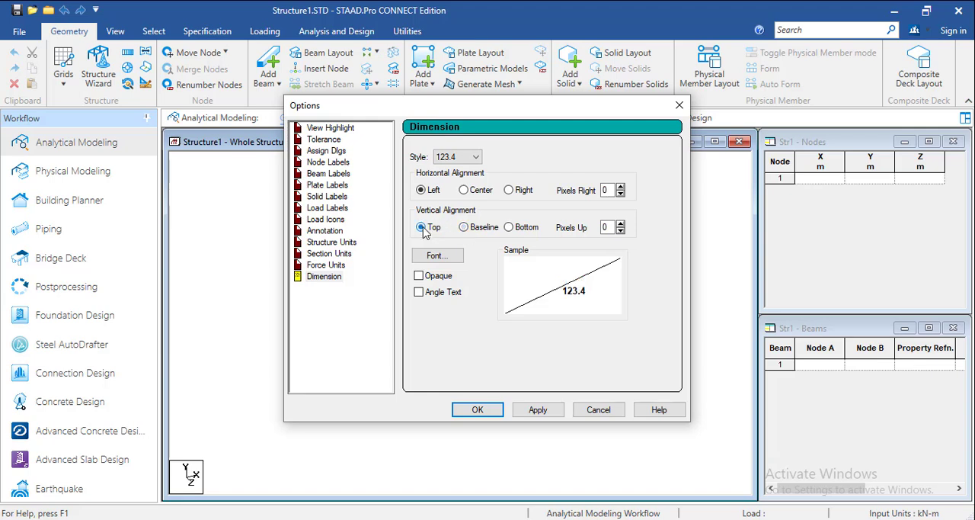
Try the Center and Right horizontal alignments for dimension text and return it to Left
click(464, 191)
click(523, 192)
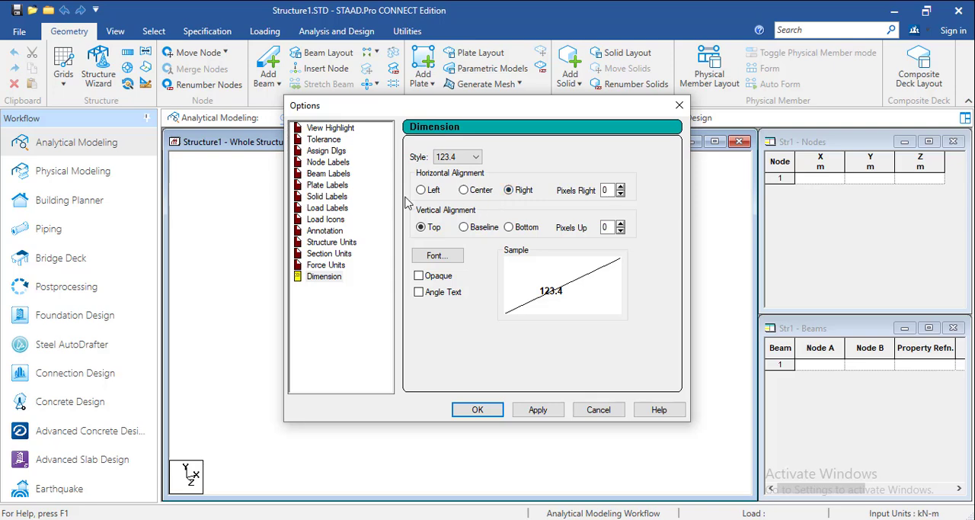
click(428, 191)
click(464, 191)
click(421, 191)
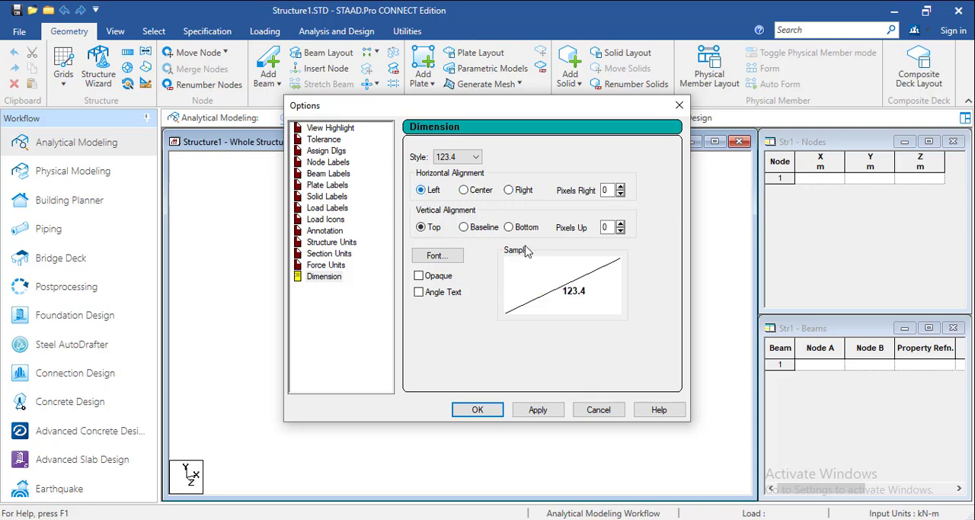
Examine the force, section and structure units in the display options, including the choices for the force unit
click(326, 265)
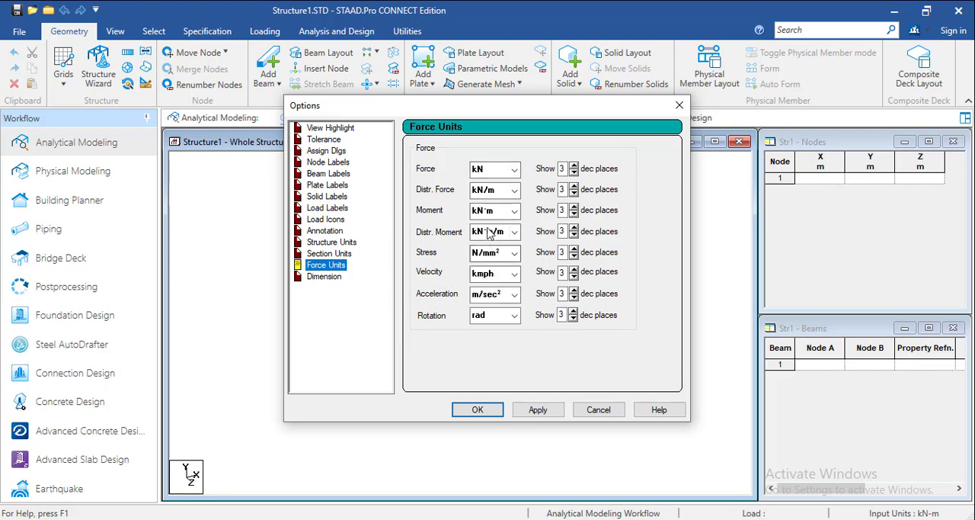
click(514, 170)
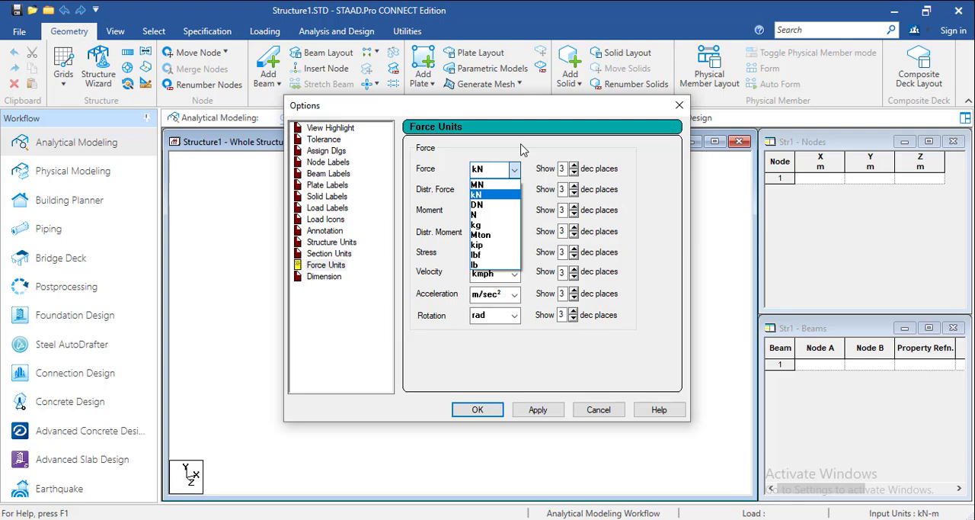
click(523, 149)
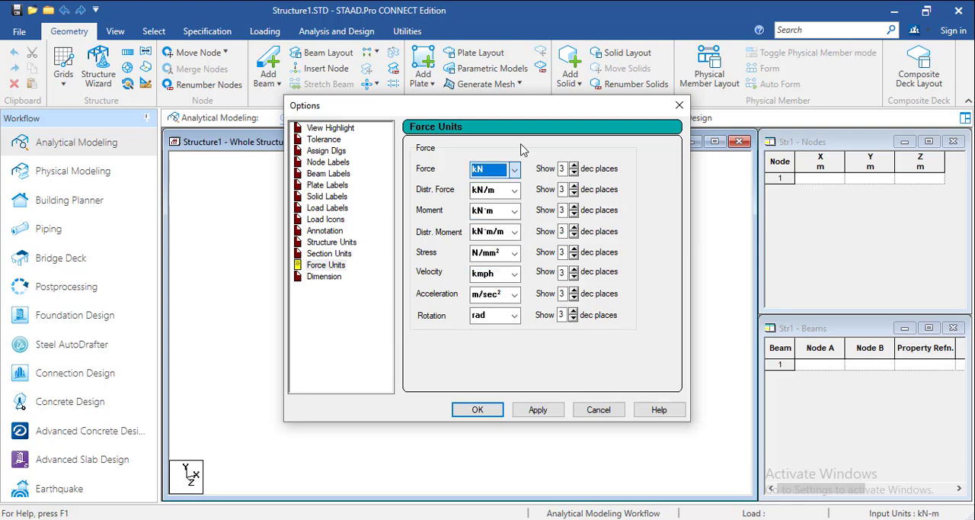
click(333, 256)
click(347, 242)
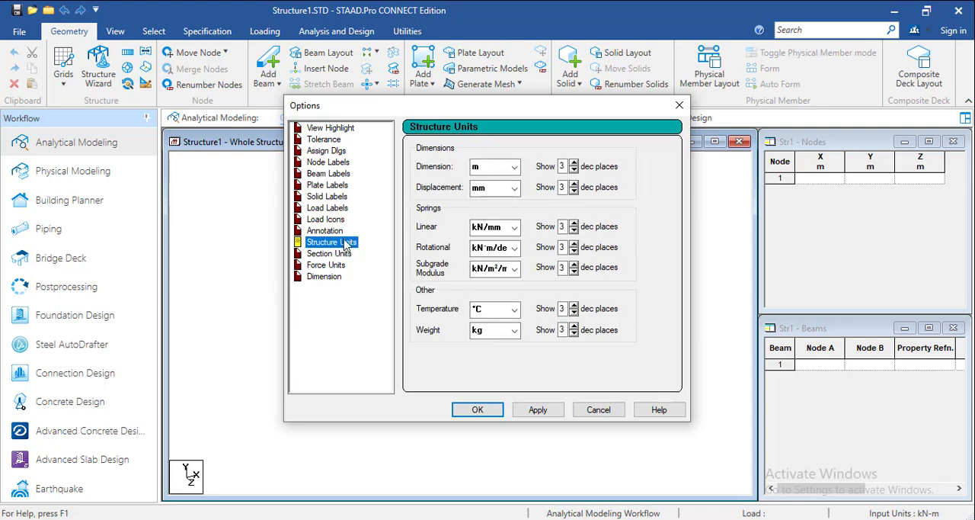
Go through the annotation, load icon, label, assign dialog and tolerance settings in the display options
click(339, 230)
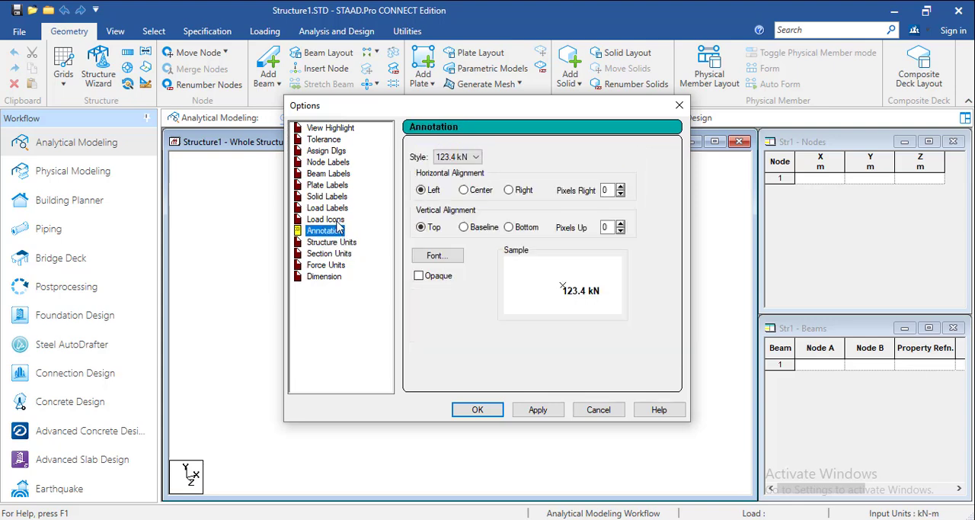
click(336, 220)
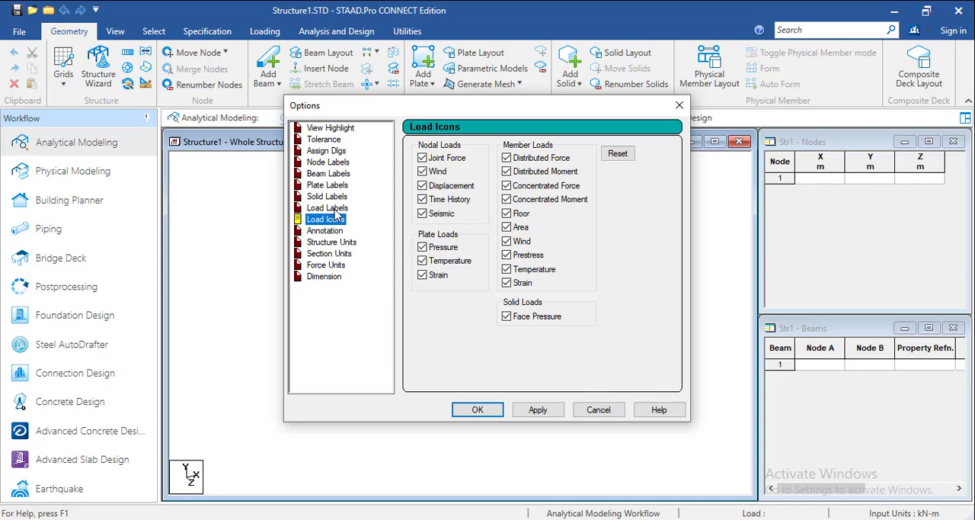
click(336, 208)
click(339, 196)
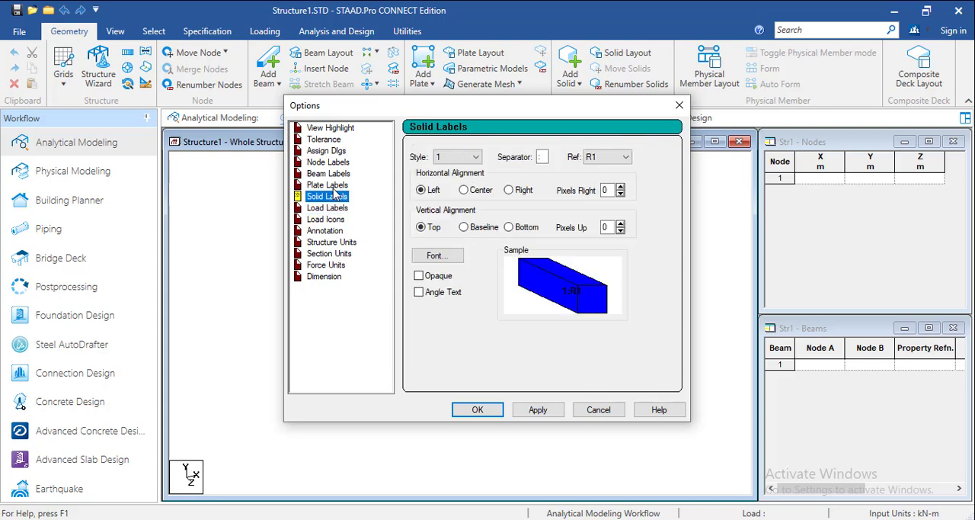
click(336, 185)
click(335, 173)
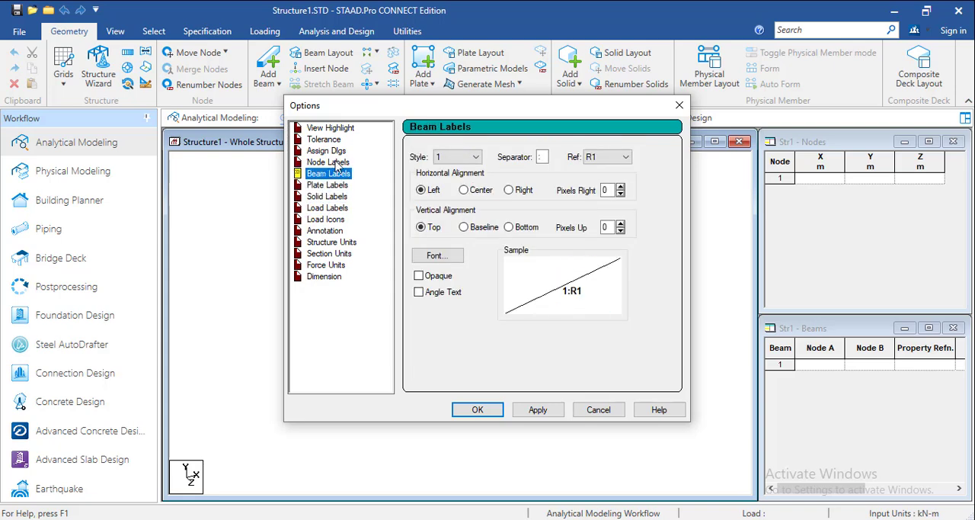
click(335, 162)
click(334, 151)
click(333, 140)
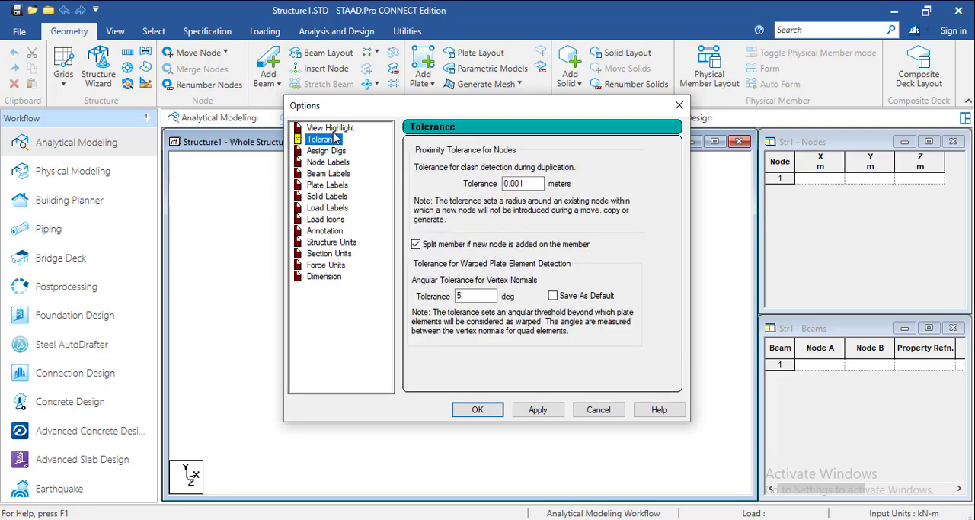
Recheck the dimension, force, section and structure unit settings, and apply and accept the display options
click(323, 278)
click(327, 267)
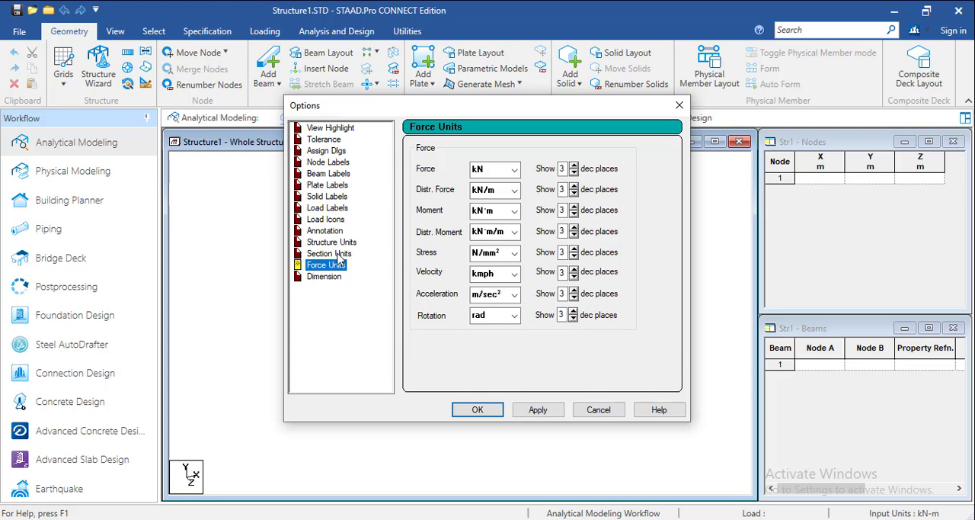
click(340, 256)
click(345, 244)
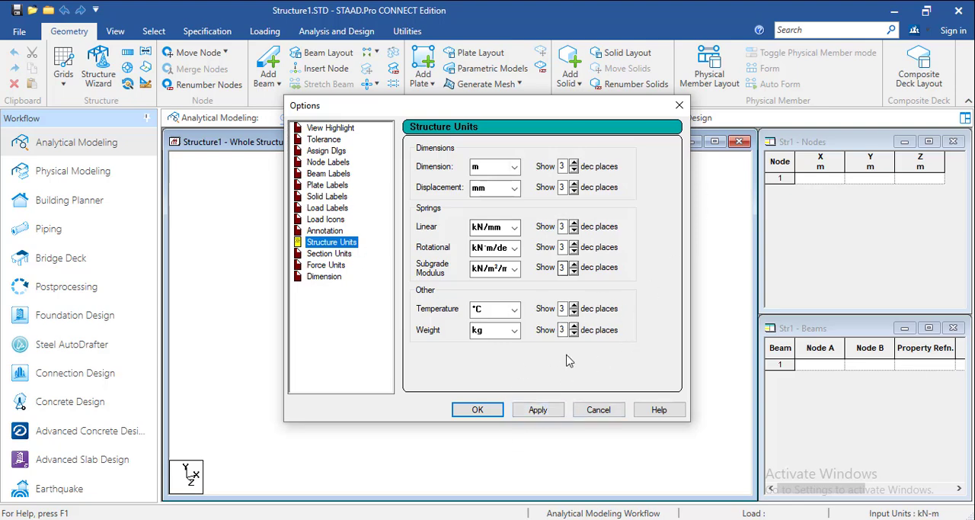
click(539, 411)
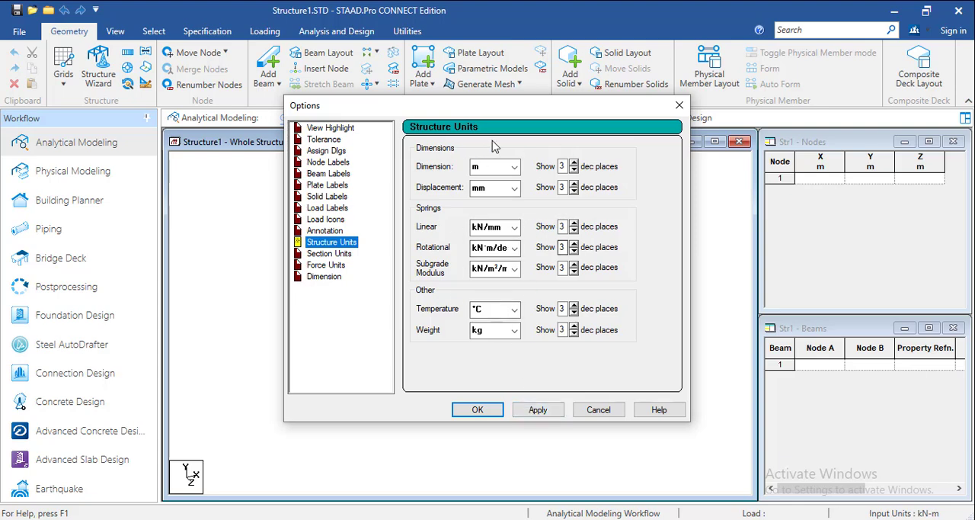
click(537, 411)
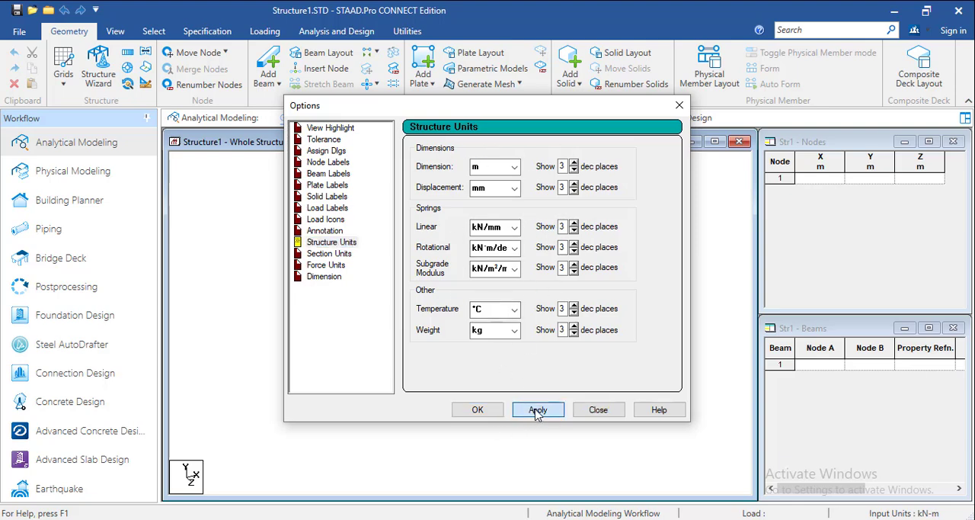
click(472, 410)
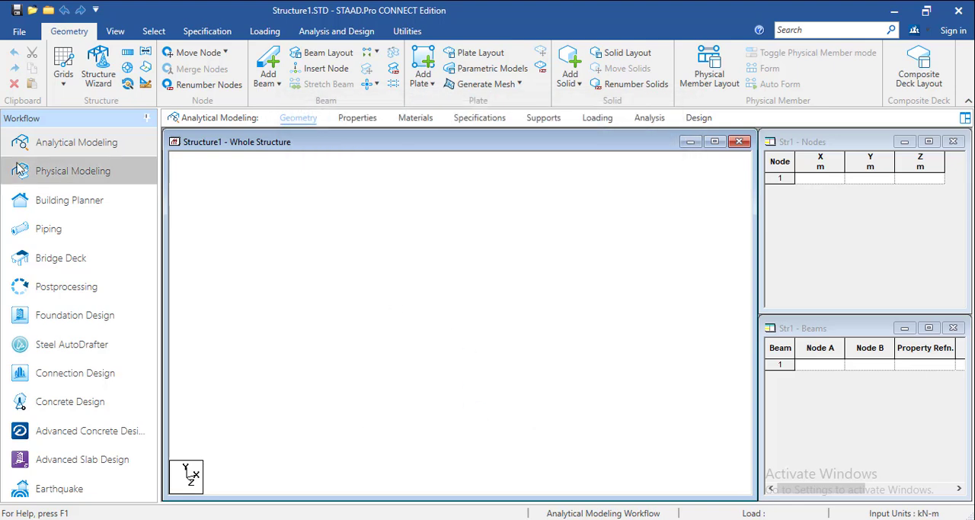
Look at the new-model setup and the choices for opening a model, and cancel the request to save the structure
click(21, 33)
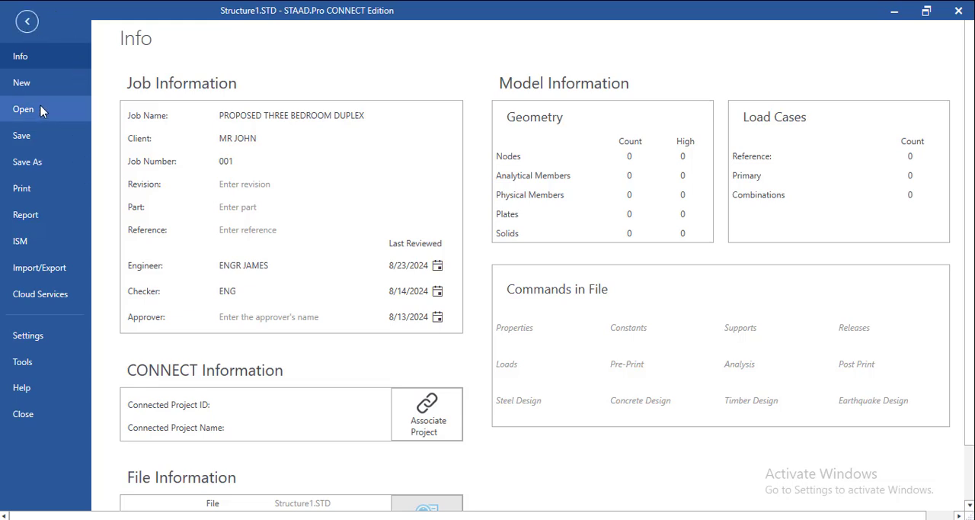
click(40, 84)
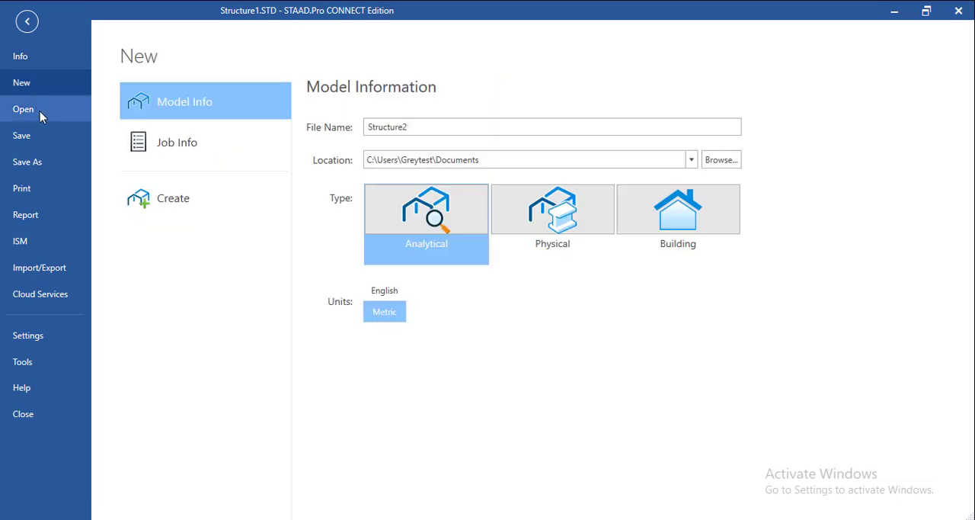
click(23, 109)
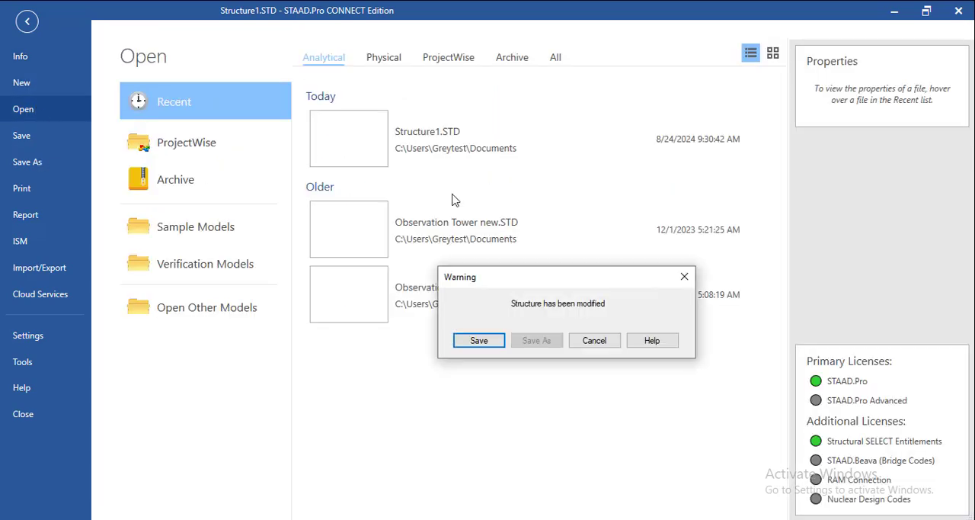
click(589, 342)
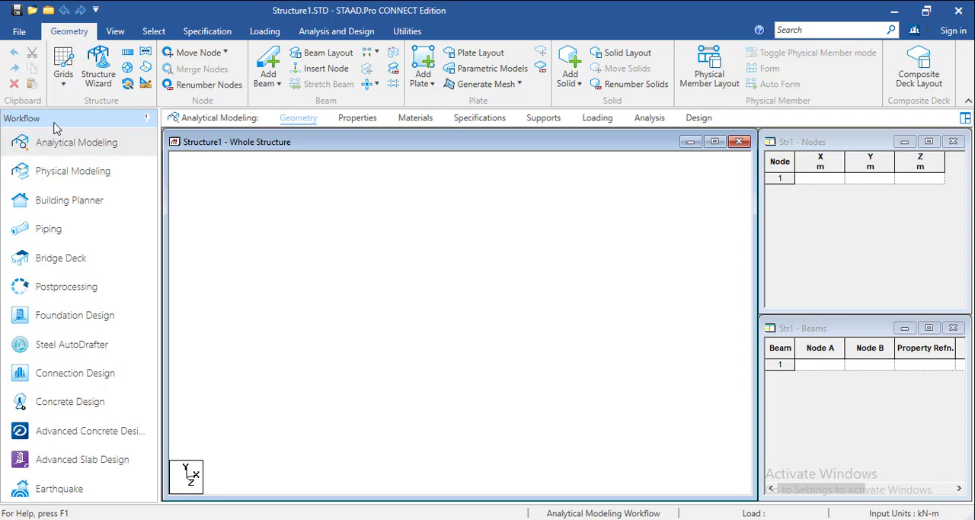
Go through the file functions for reports, ISM, import/export, cloud services, settings and backup tools, and return to the model
click(20, 32)
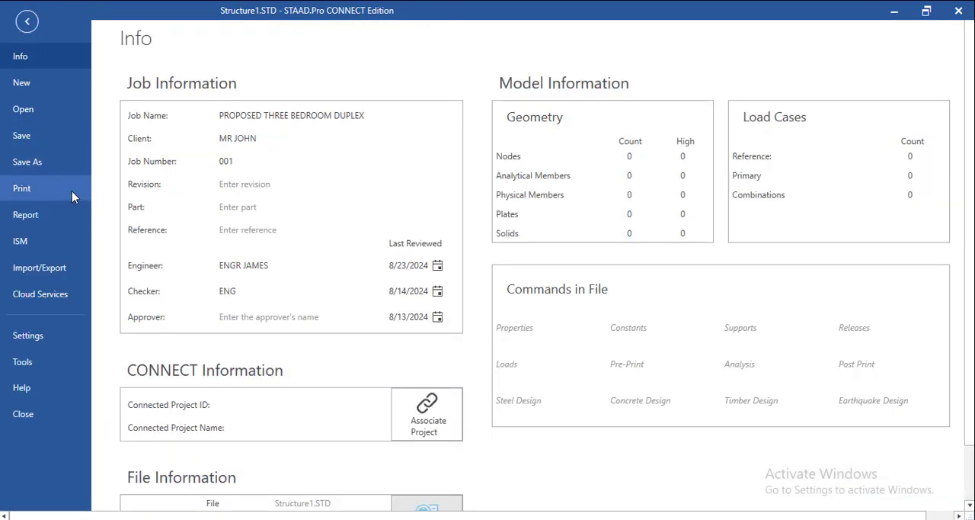
click(48, 219)
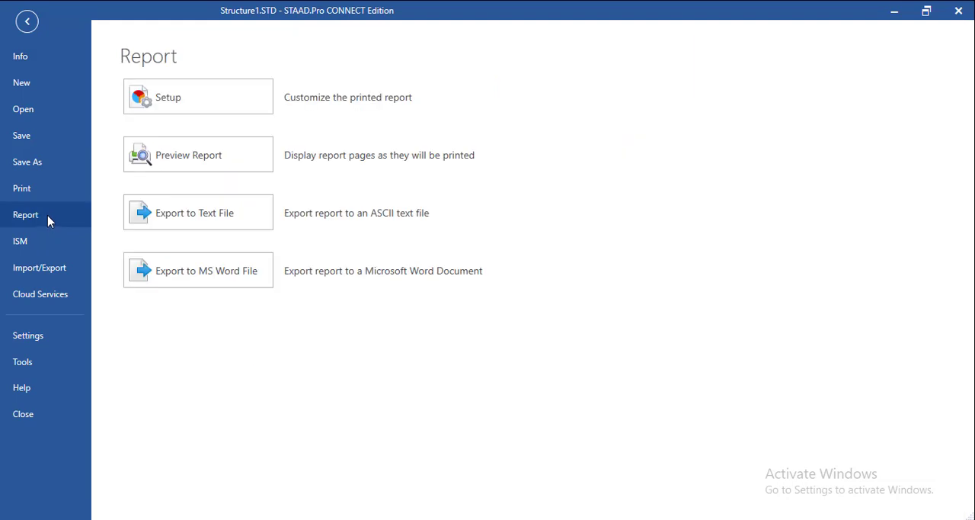
click(43, 244)
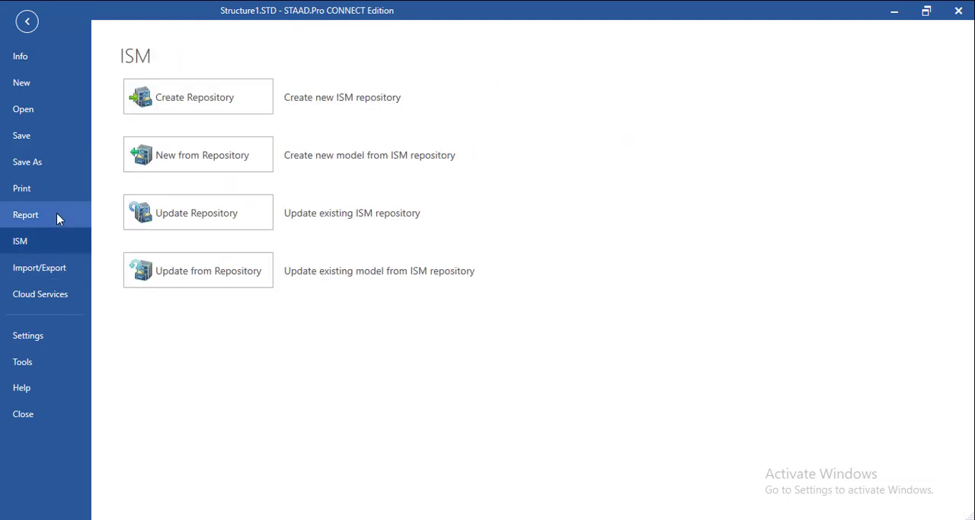
click(58, 215)
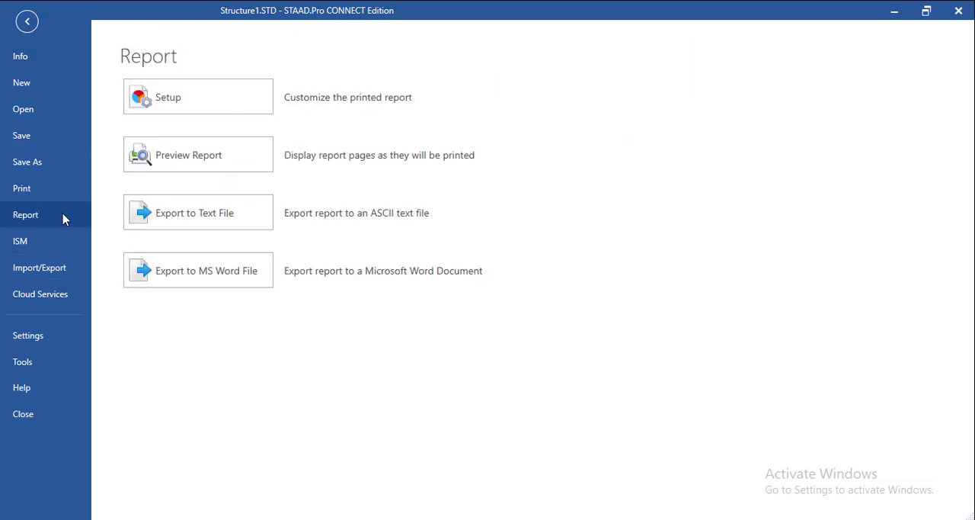
click(49, 271)
click(50, 296)
click(37, 337)
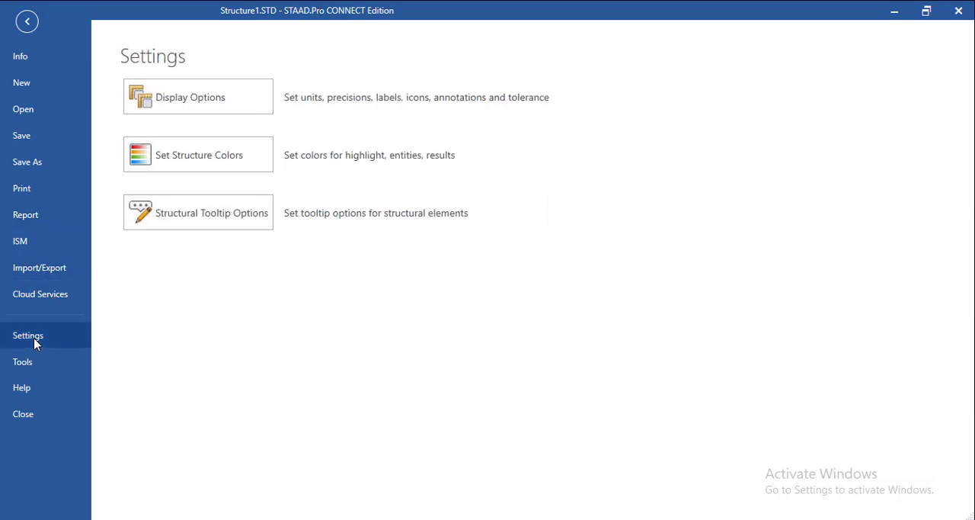
click(37, 367)
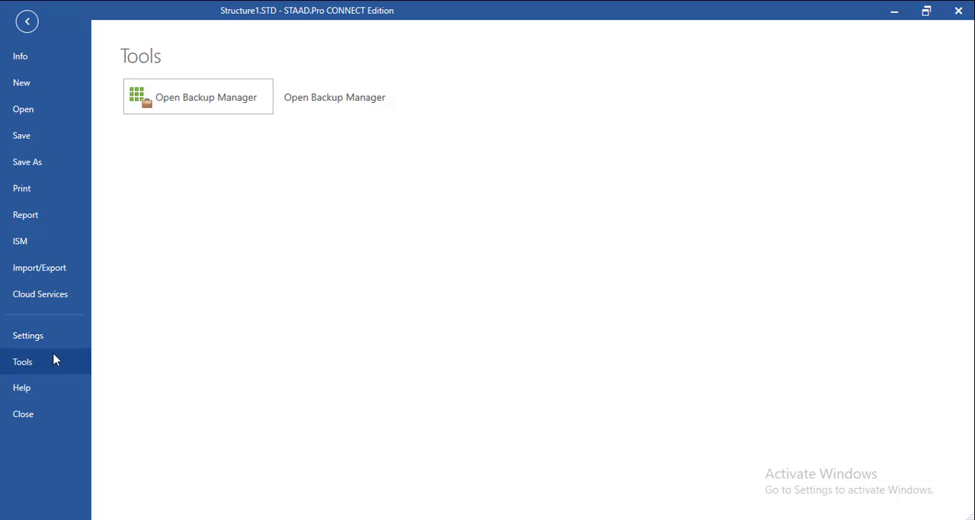
click(24, 23)
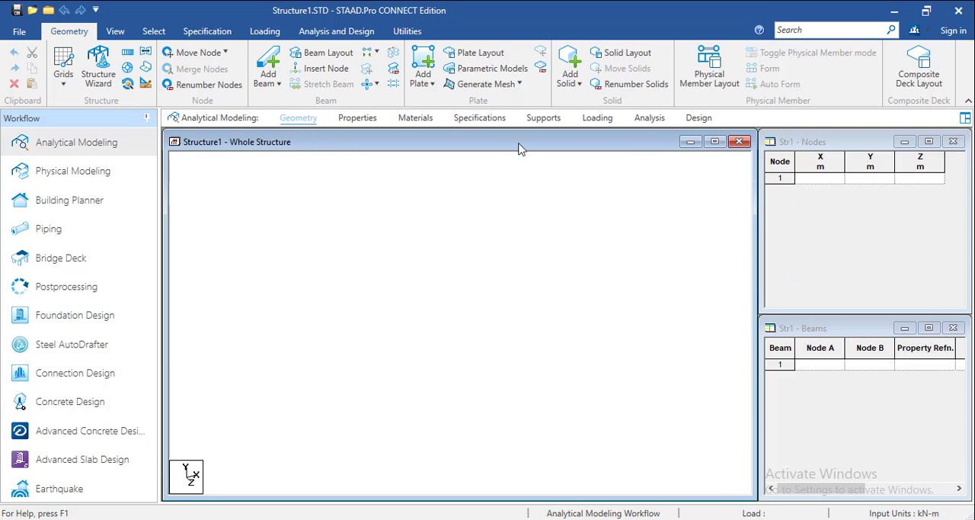
Examine the Properties, Materials, Specifications, Supports, Loading, Analysis and Design stages of analytical modeling, and return to Geometry
click(356, 120)
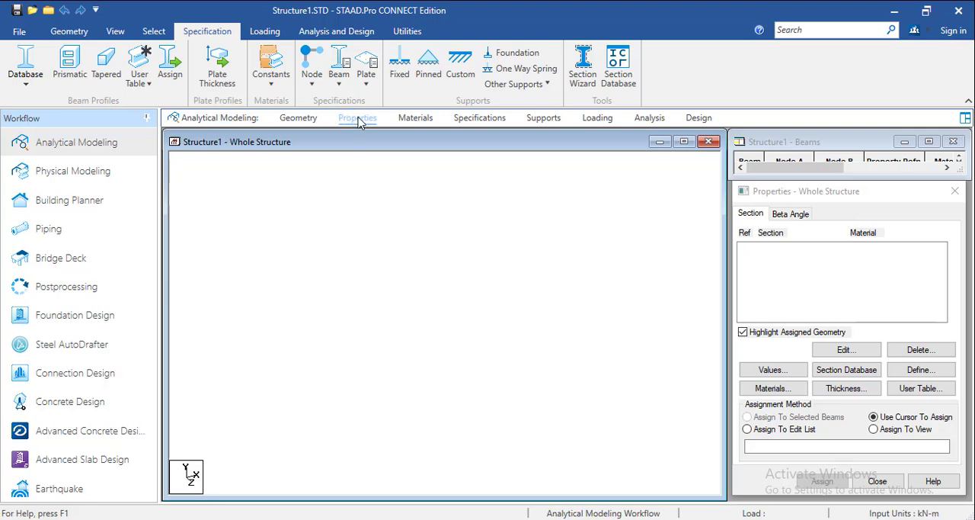
click(415, 119)
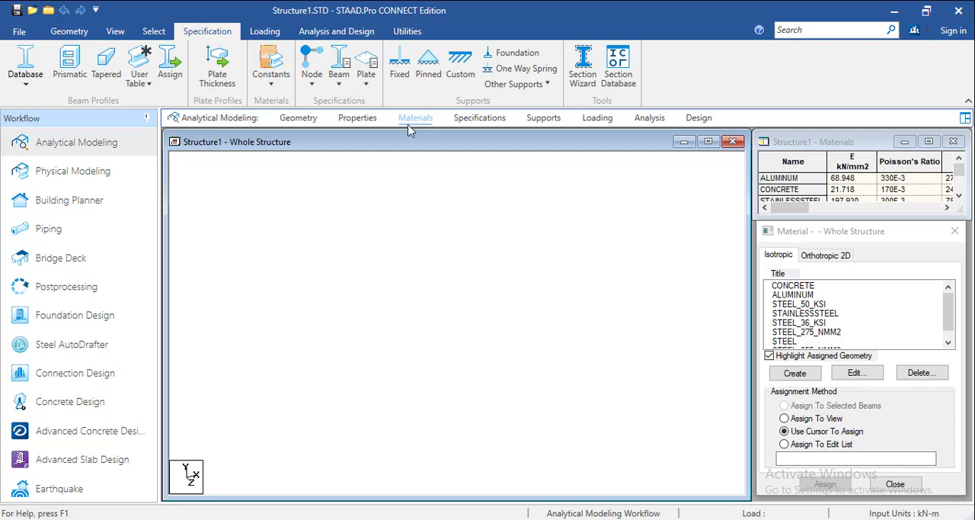
click(485, 119)
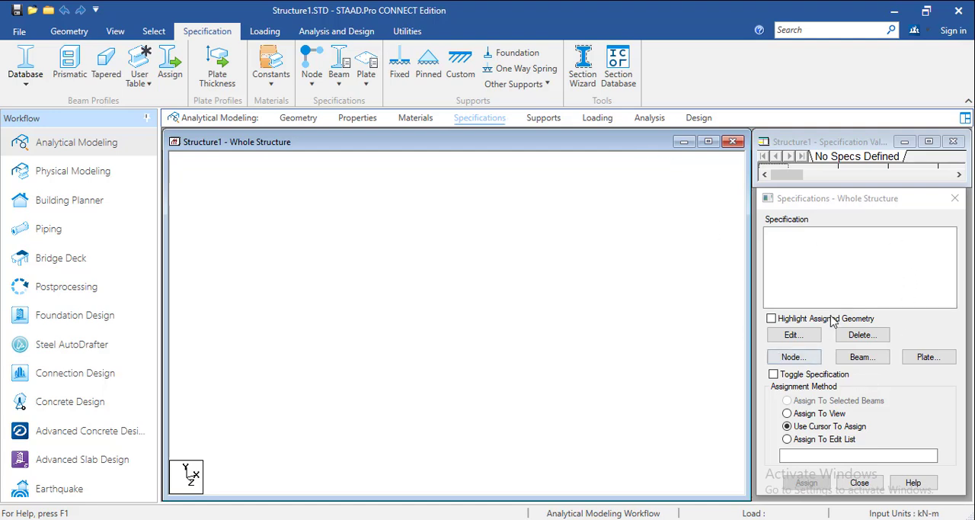
click(544, 119)
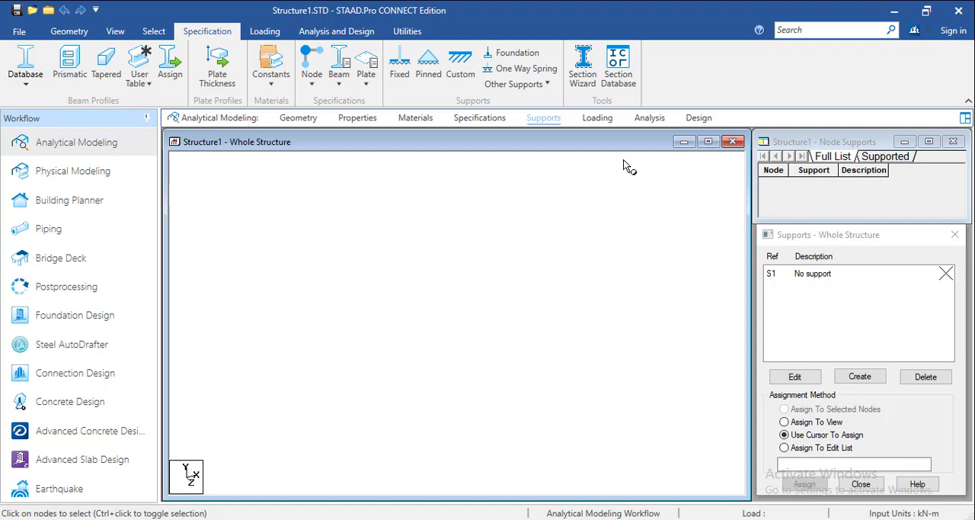
click(609, 122)
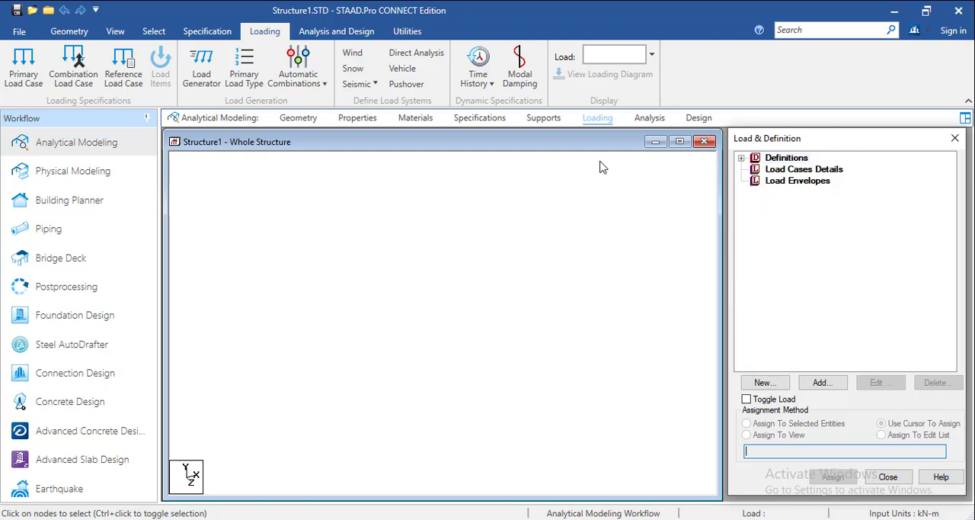
click(649, 119)
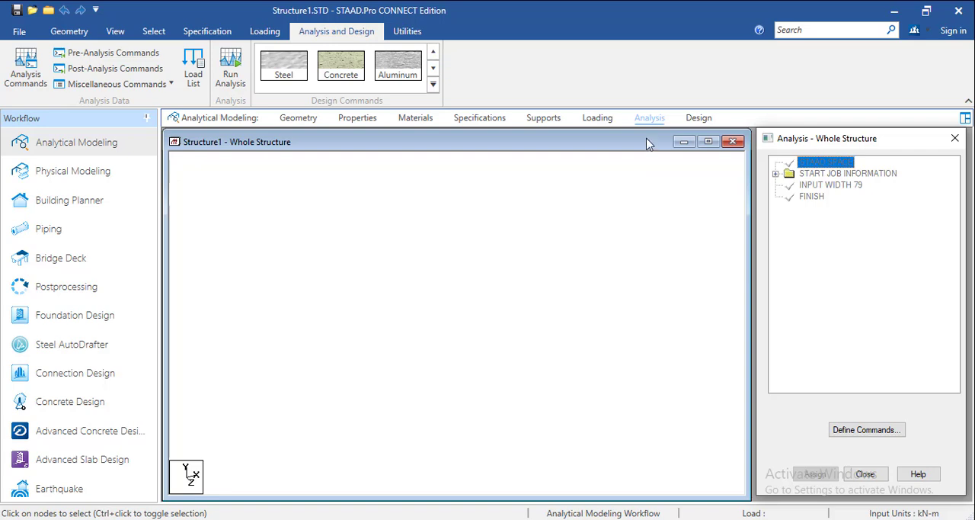
click(695, 122)
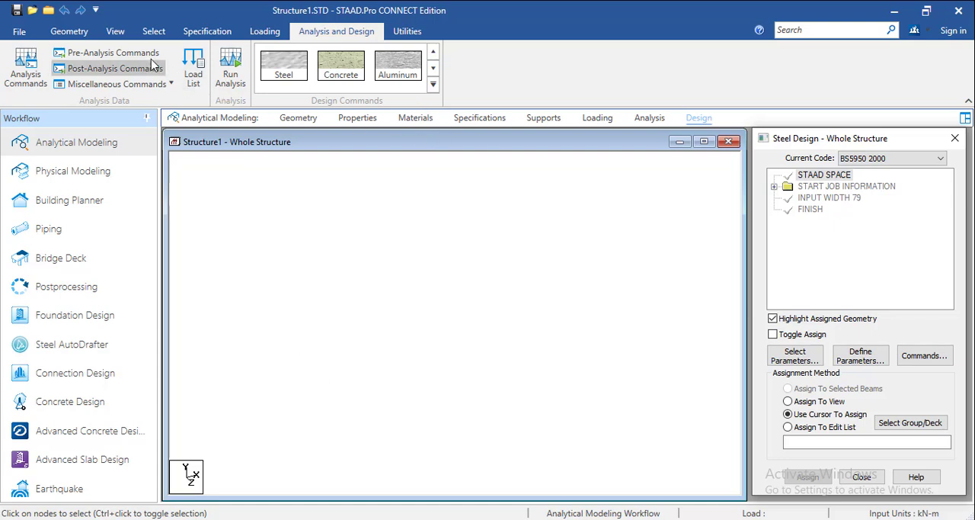
click(84, 36)
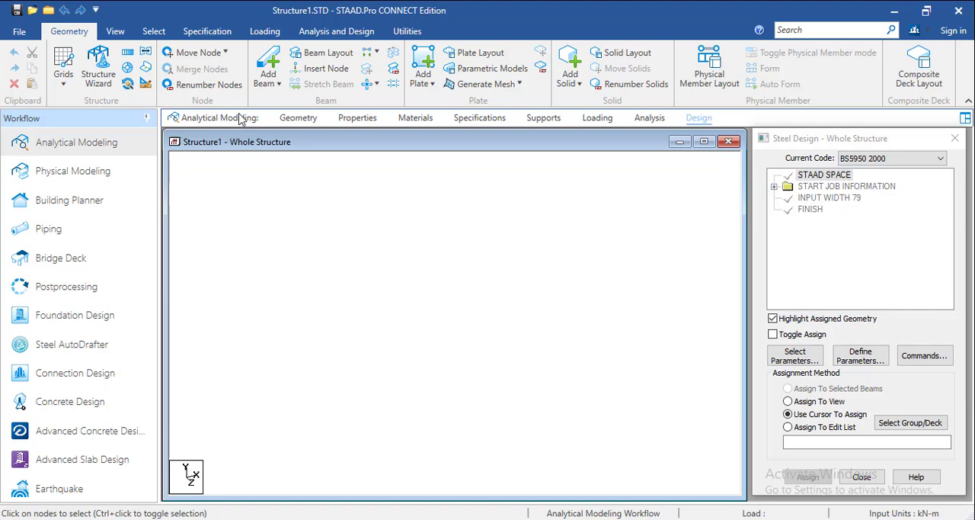
click(297, 120)
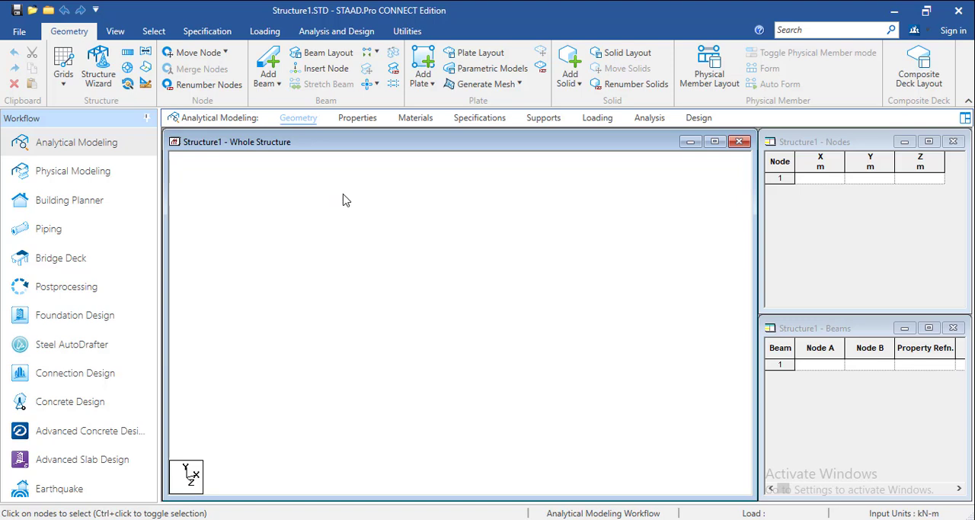
Review the commands available for viewing, specification, loading, analysis and design, and utilities
click(116, 32)
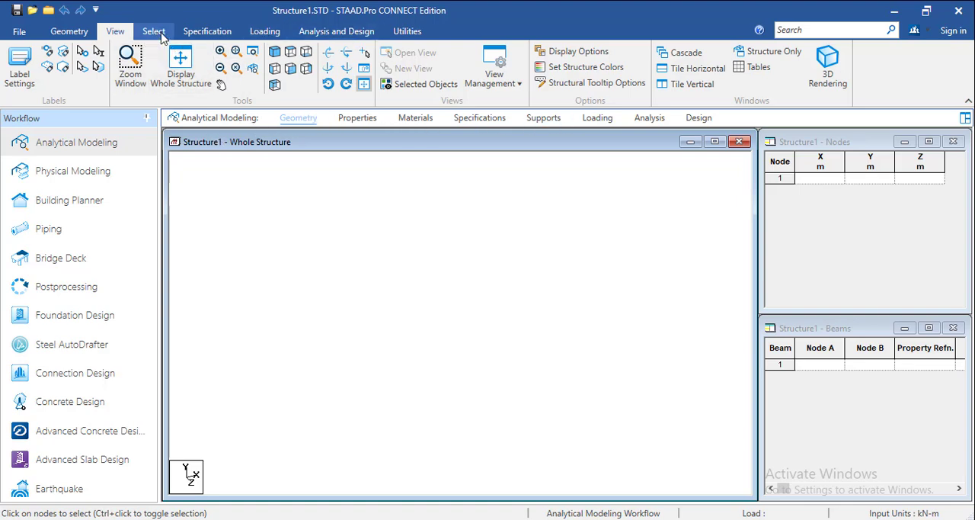
click(204, 33)
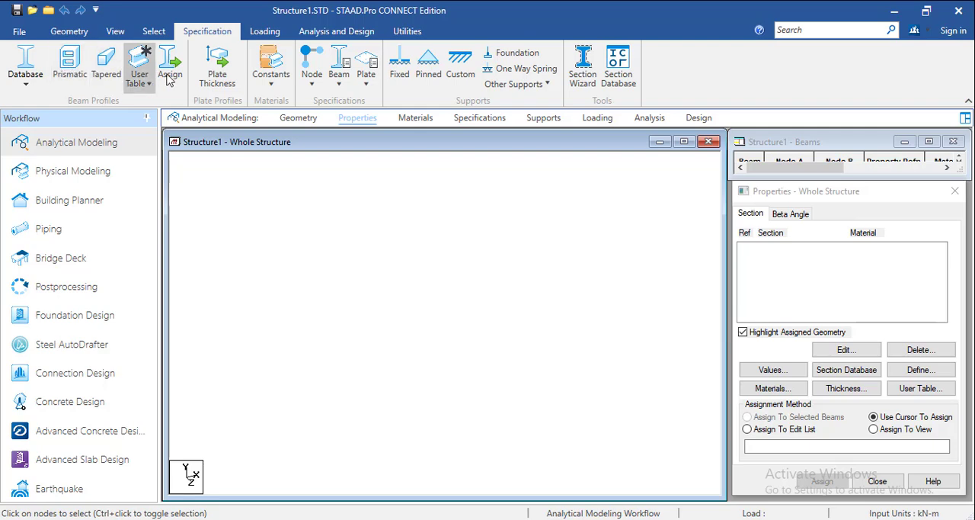
click(259, 34)
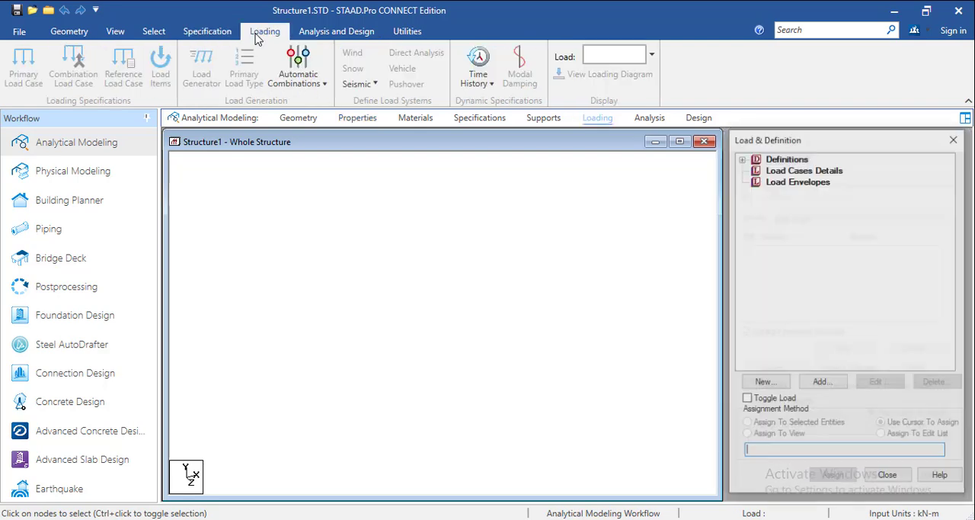
click(305, 35)
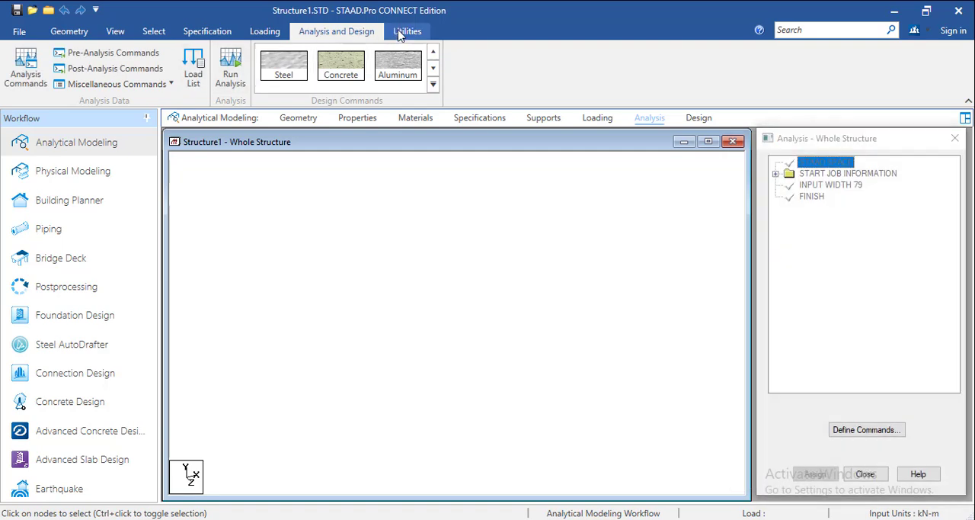
click(398, 35)
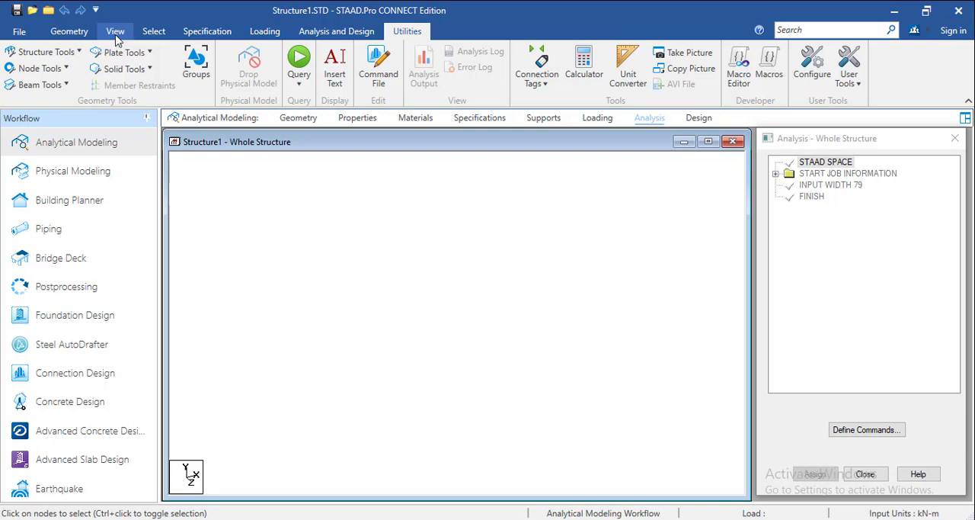
Recheck the view and geometry commands, and bring back the Geometry stage with its node and beam tables
click(116, 38)
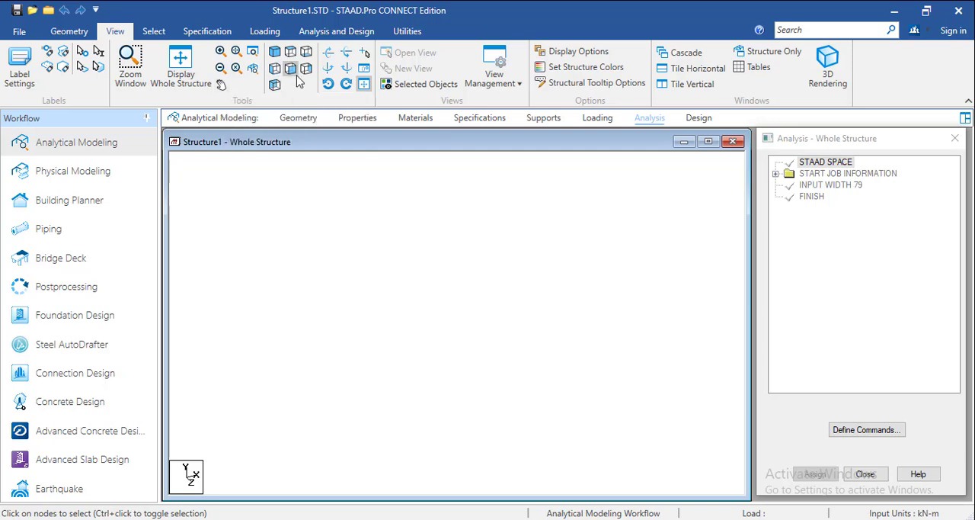
click(69, 31)
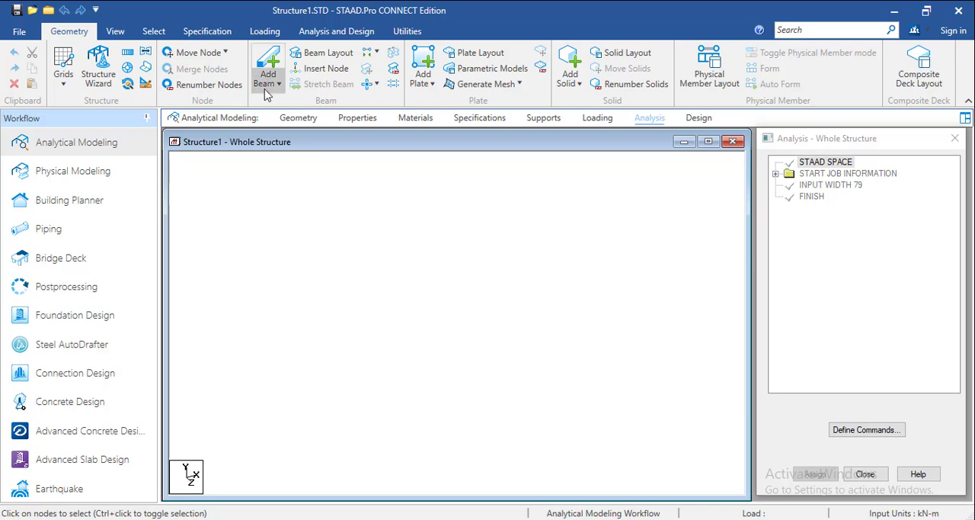
click(297, 118)
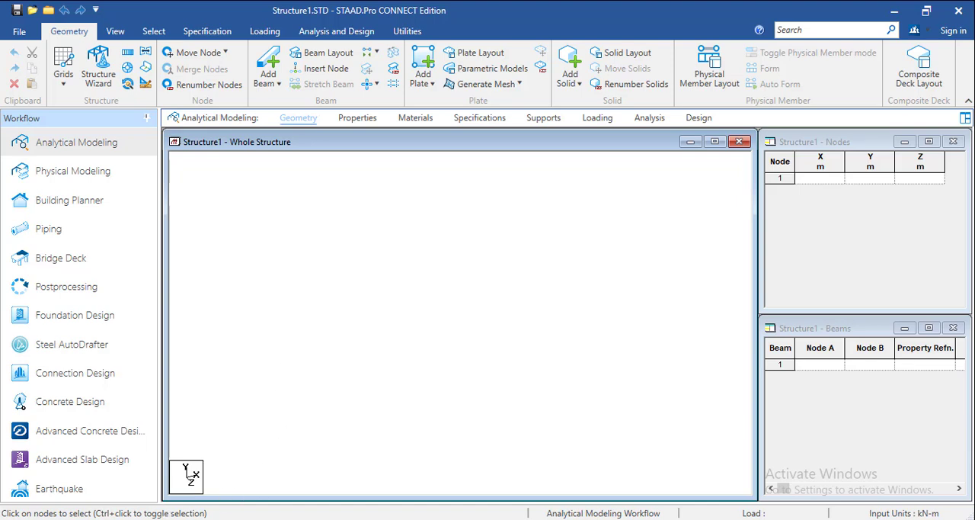
click(121, 519)
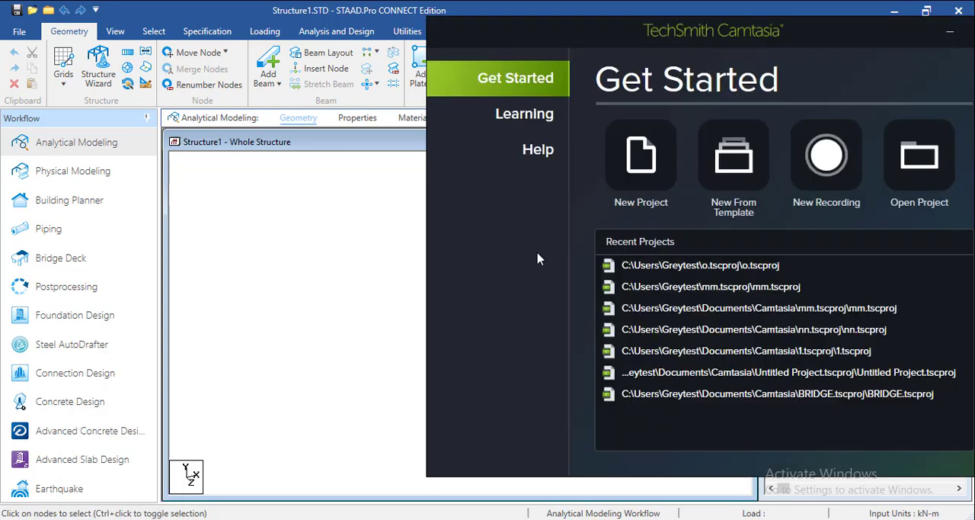